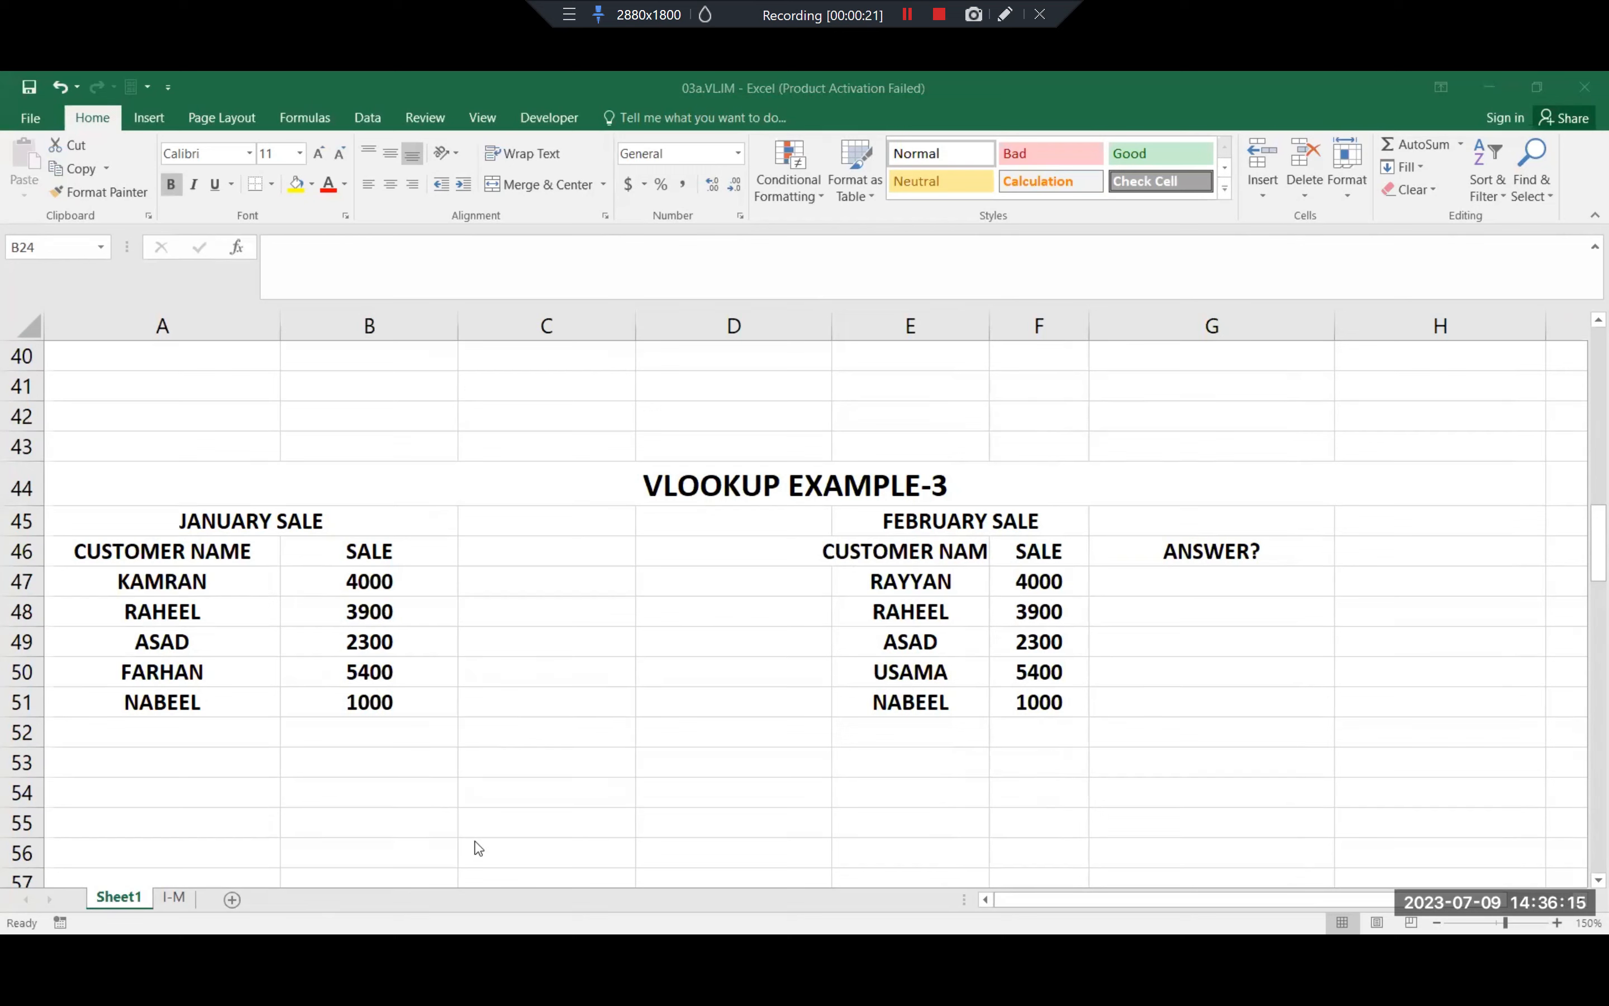
# Step: Widen column E to fit the CUSTOMER NAME heading and narrow the empty columns C and D
pyautogui.click(701, 496)
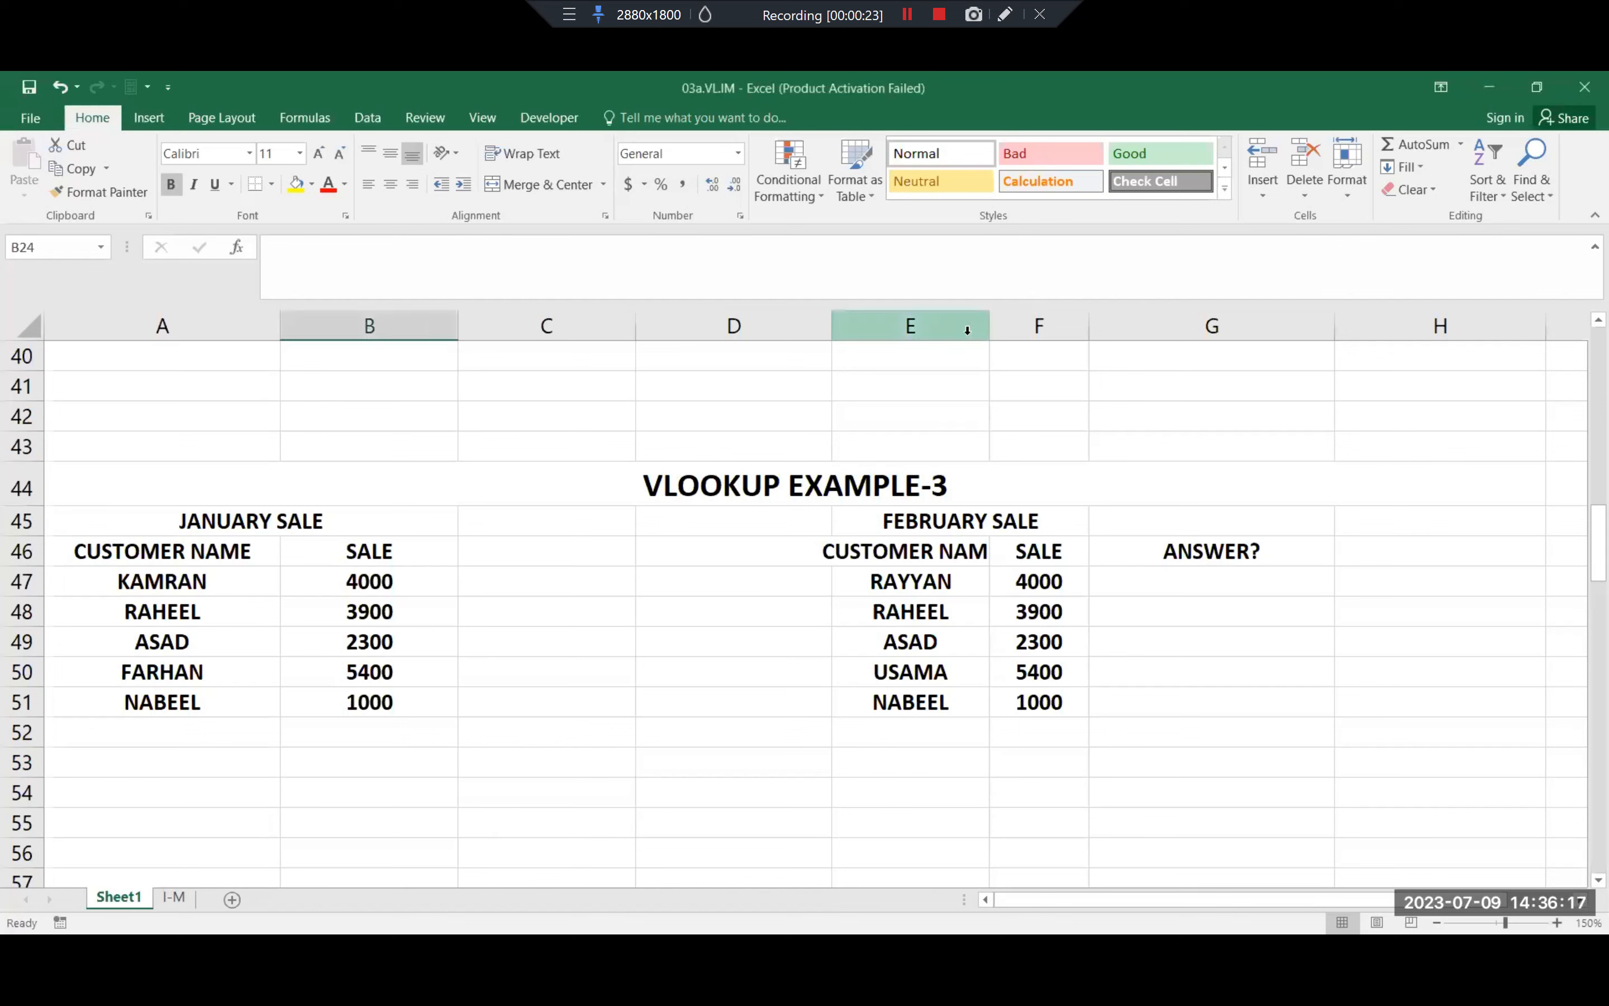
pyautogui.moveTo(989, 326); pyautogui.dragTo(1036, 336)
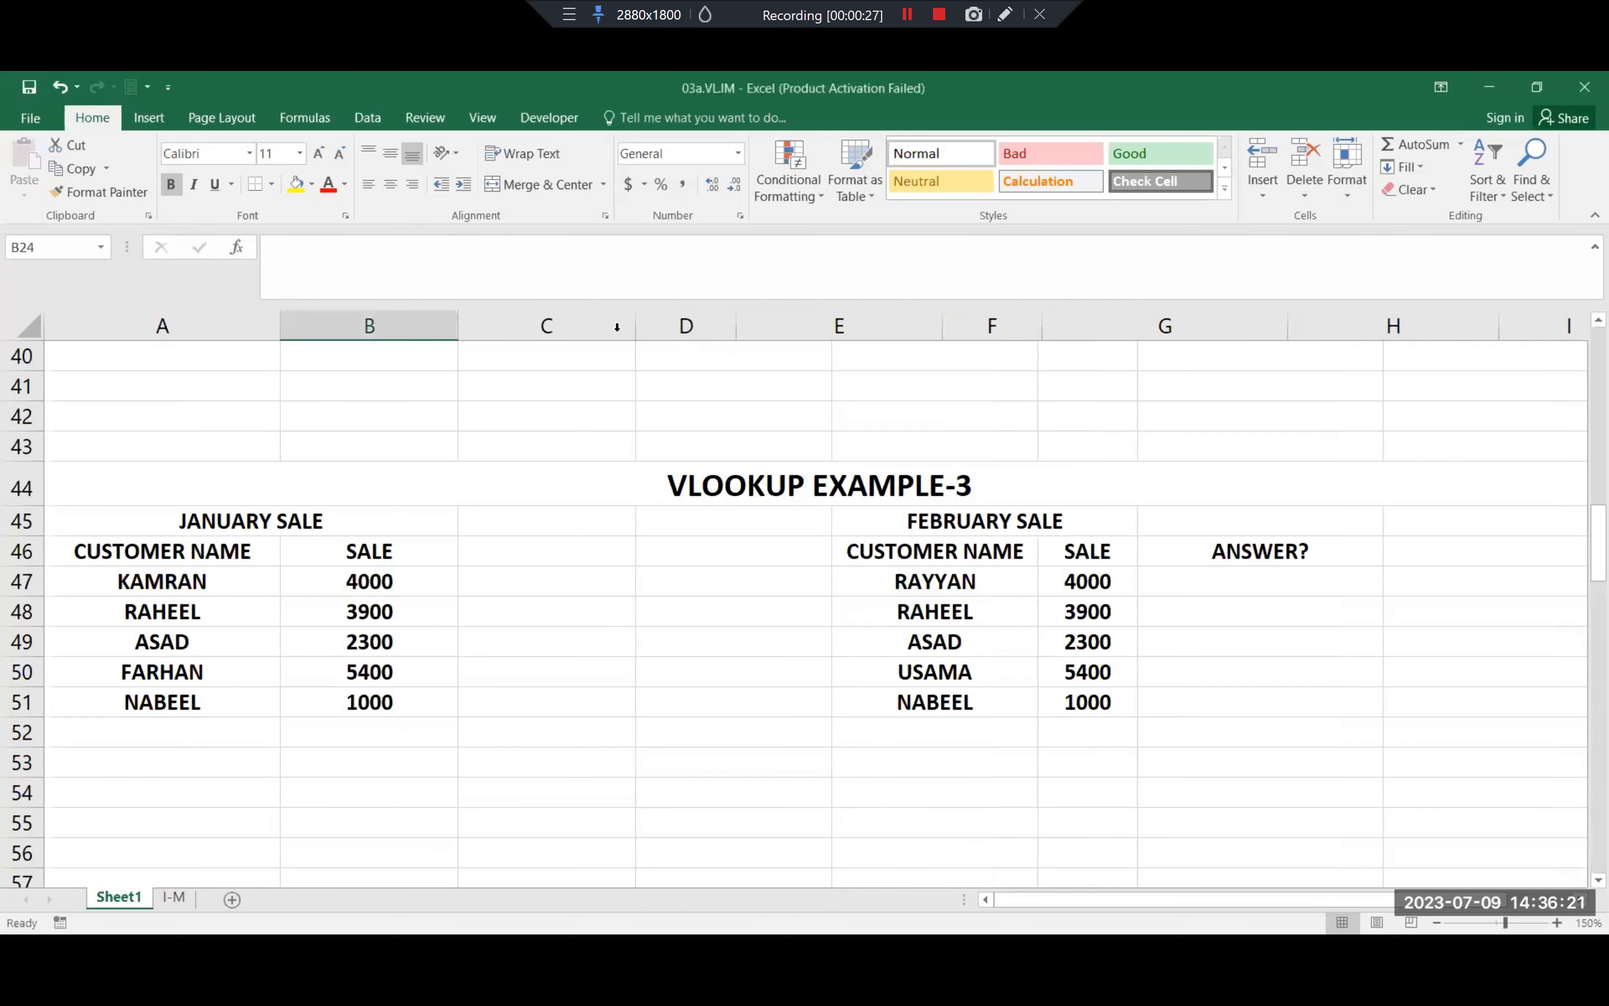
pyautogui.moveTo(633, 326); pyautogui.dragTo(574, 348)
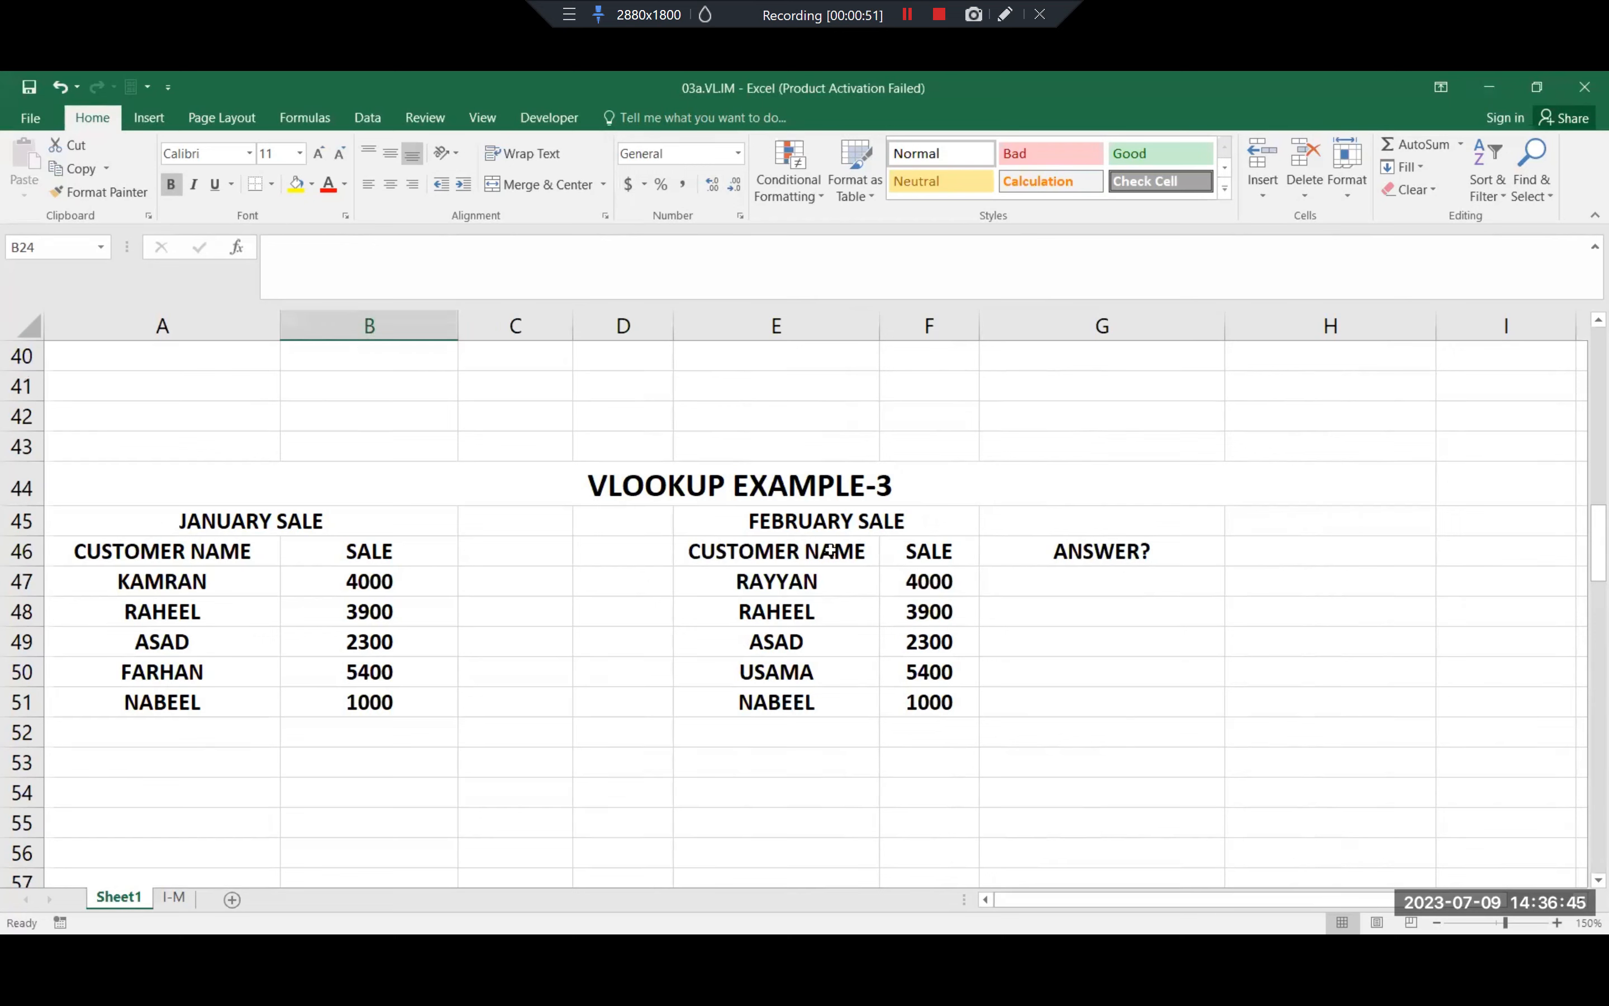
# Step: Compare the February customer names with the January customer list and check the empty ANSWER? cells beside them
pyautogui.click(863, 573)
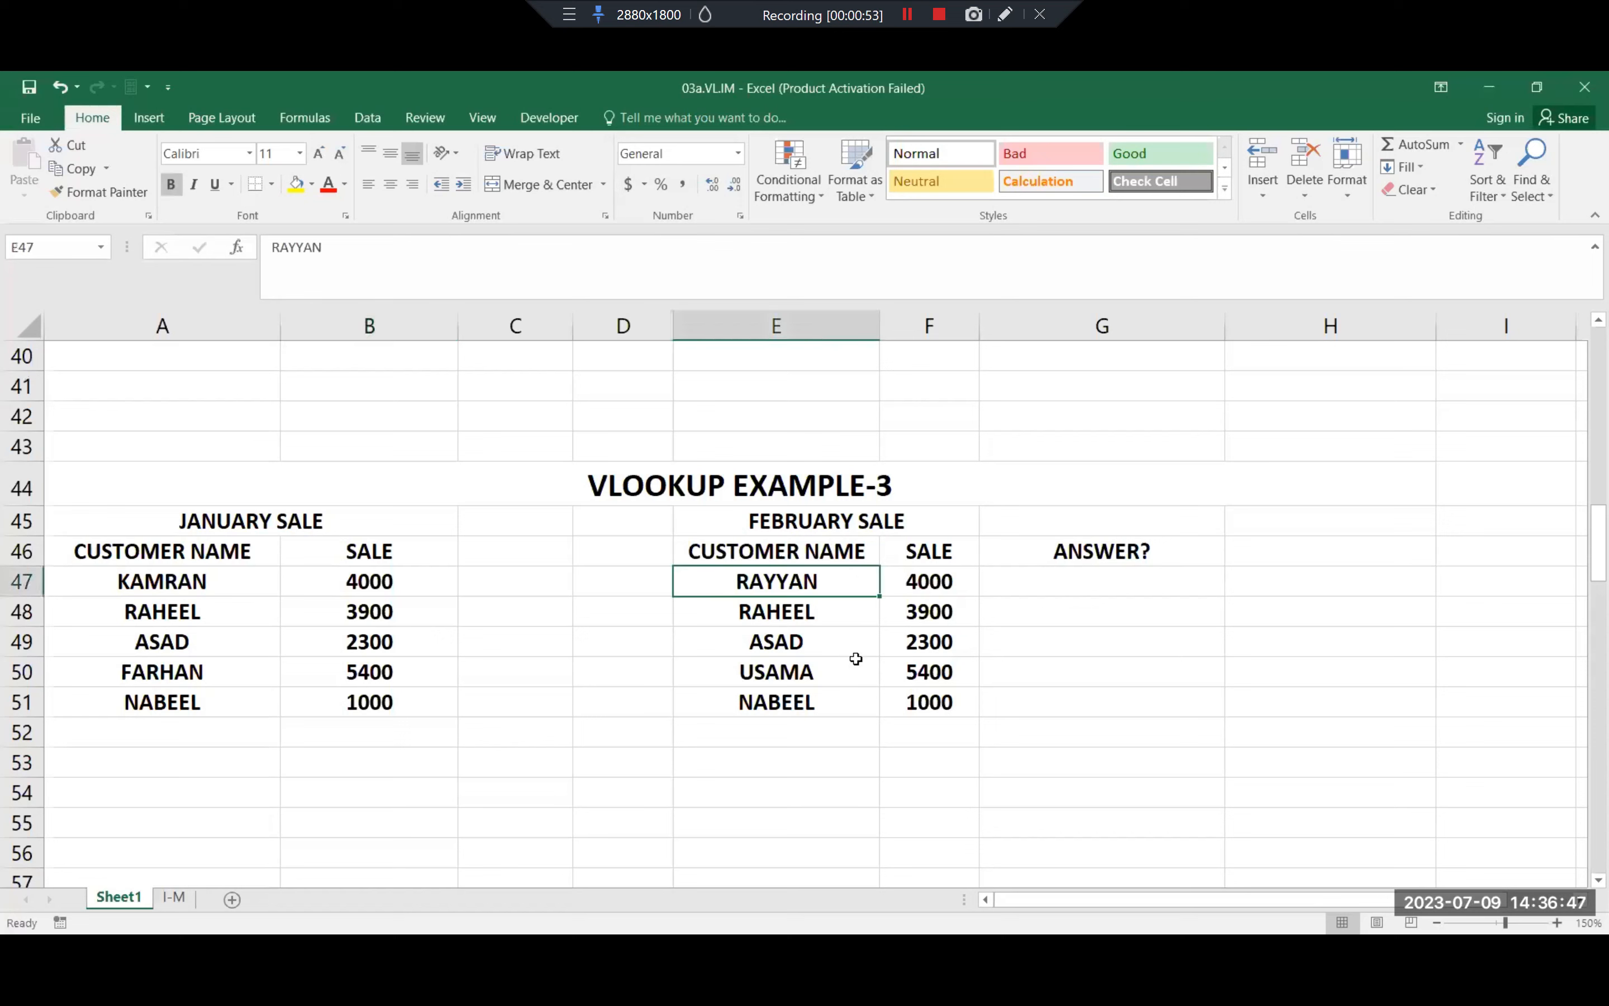
pyautogui.moveTo(856, 658); pyautogui.dragTo(862, 692)
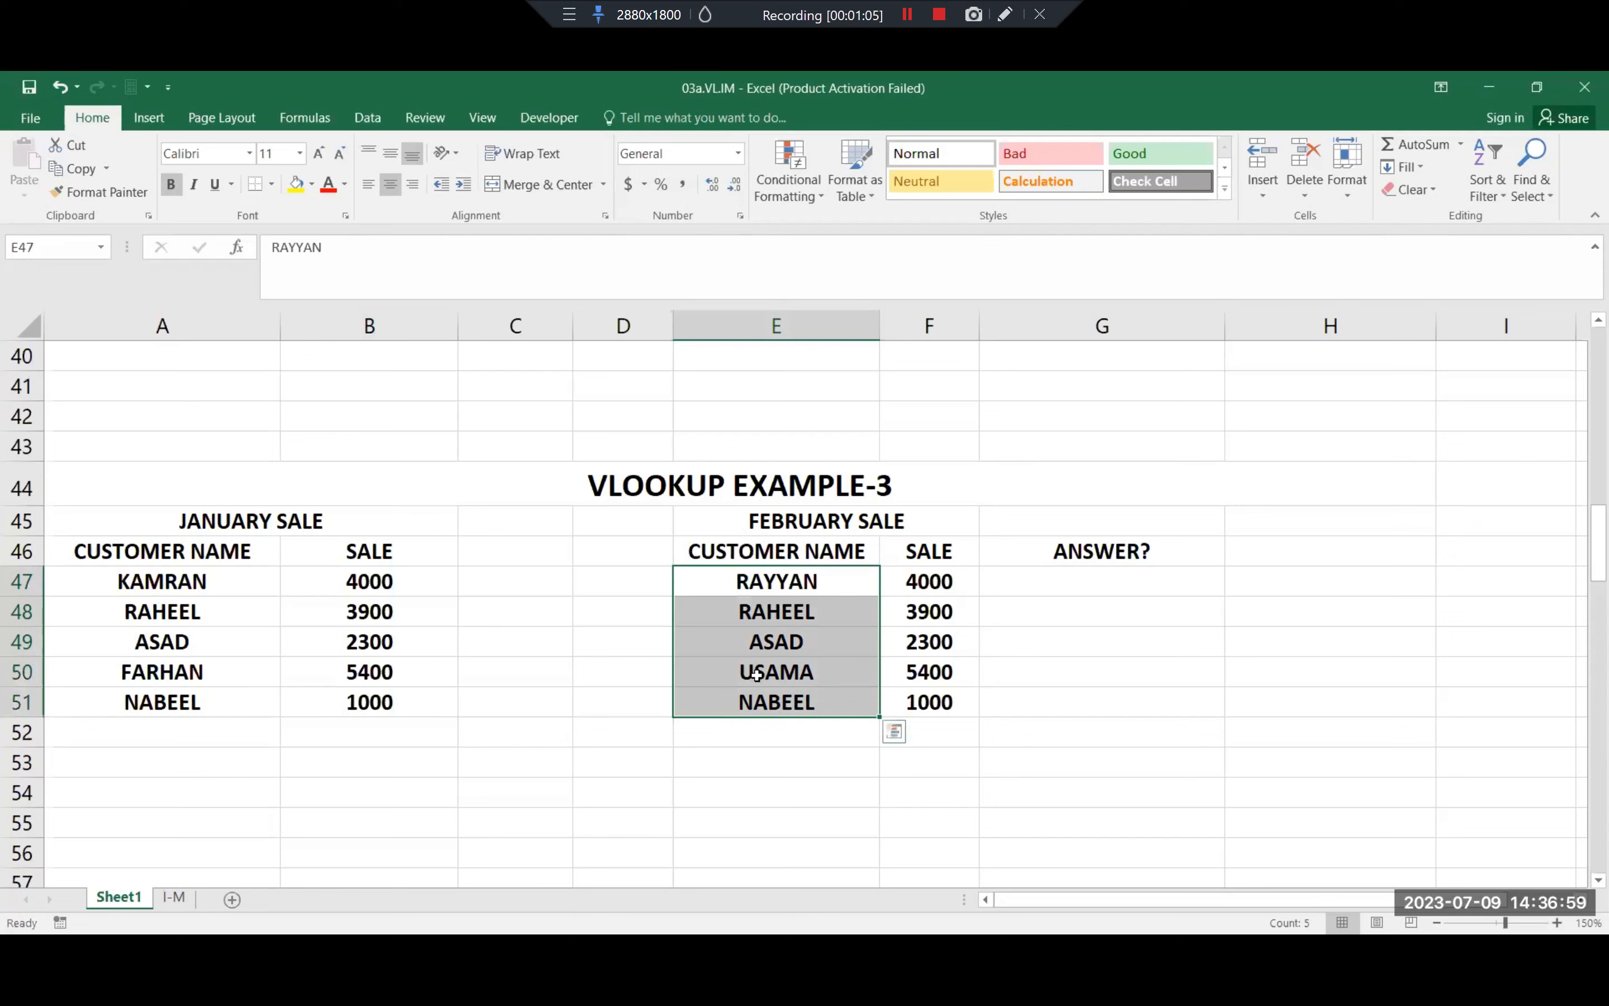
pyautogui.click(1014, 591)
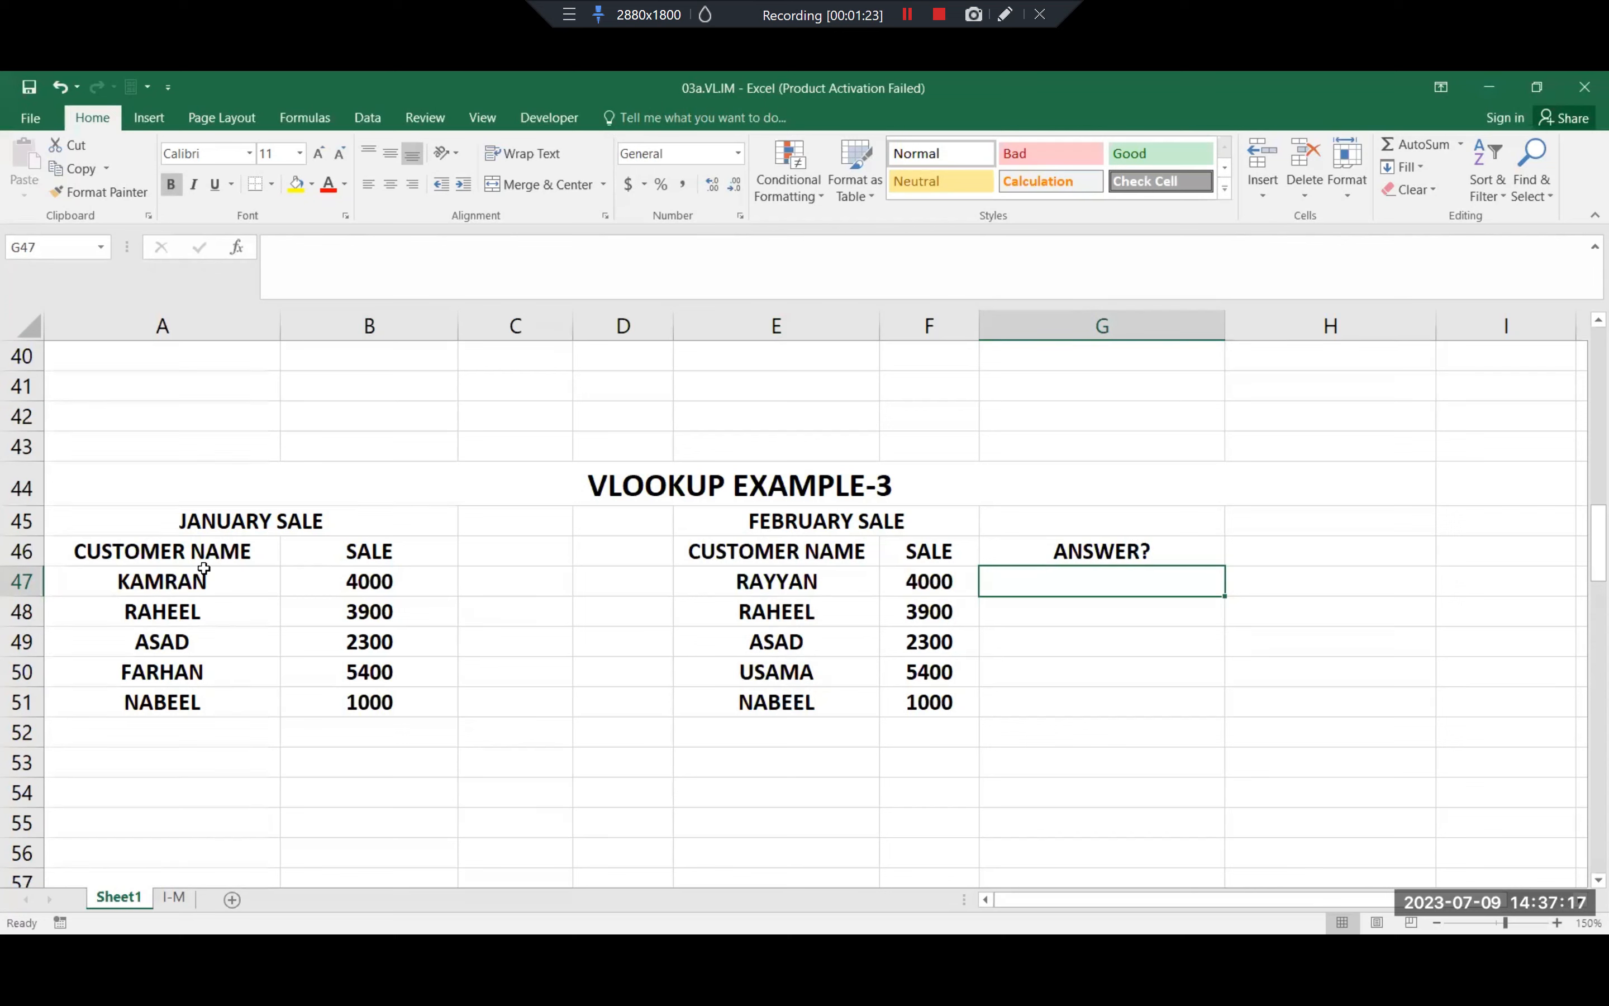
pyautogui.moveTo(162, 793); pyautogui.dragTo(162, 823)
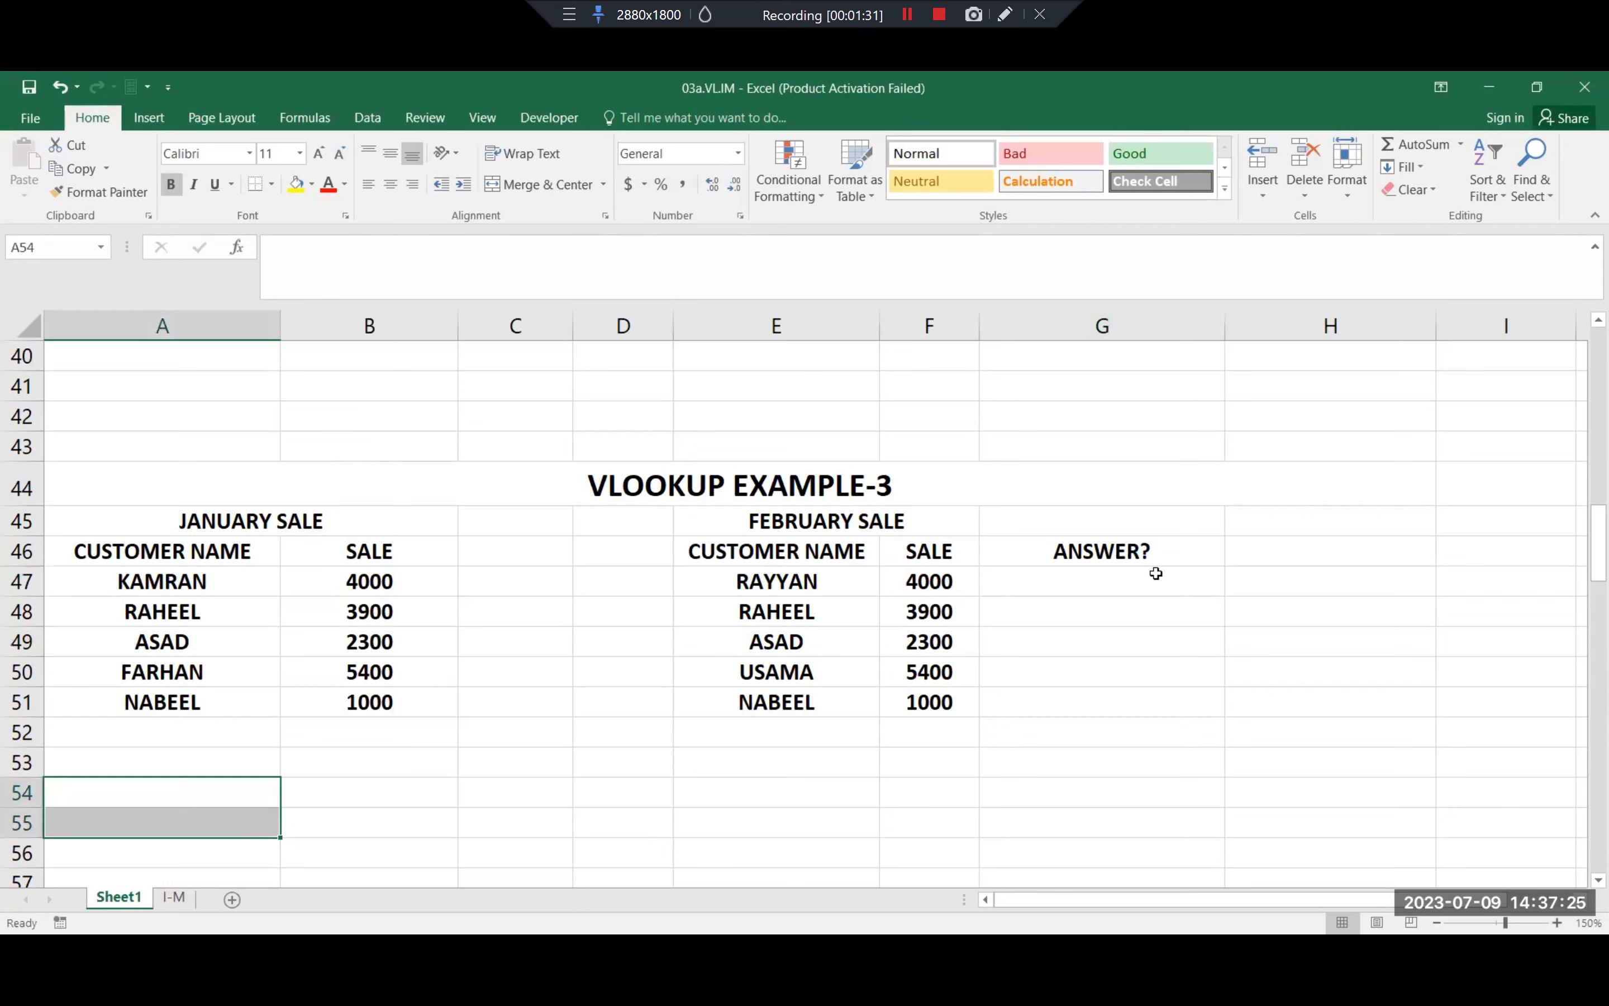
pyautogui.click(1025, 590)
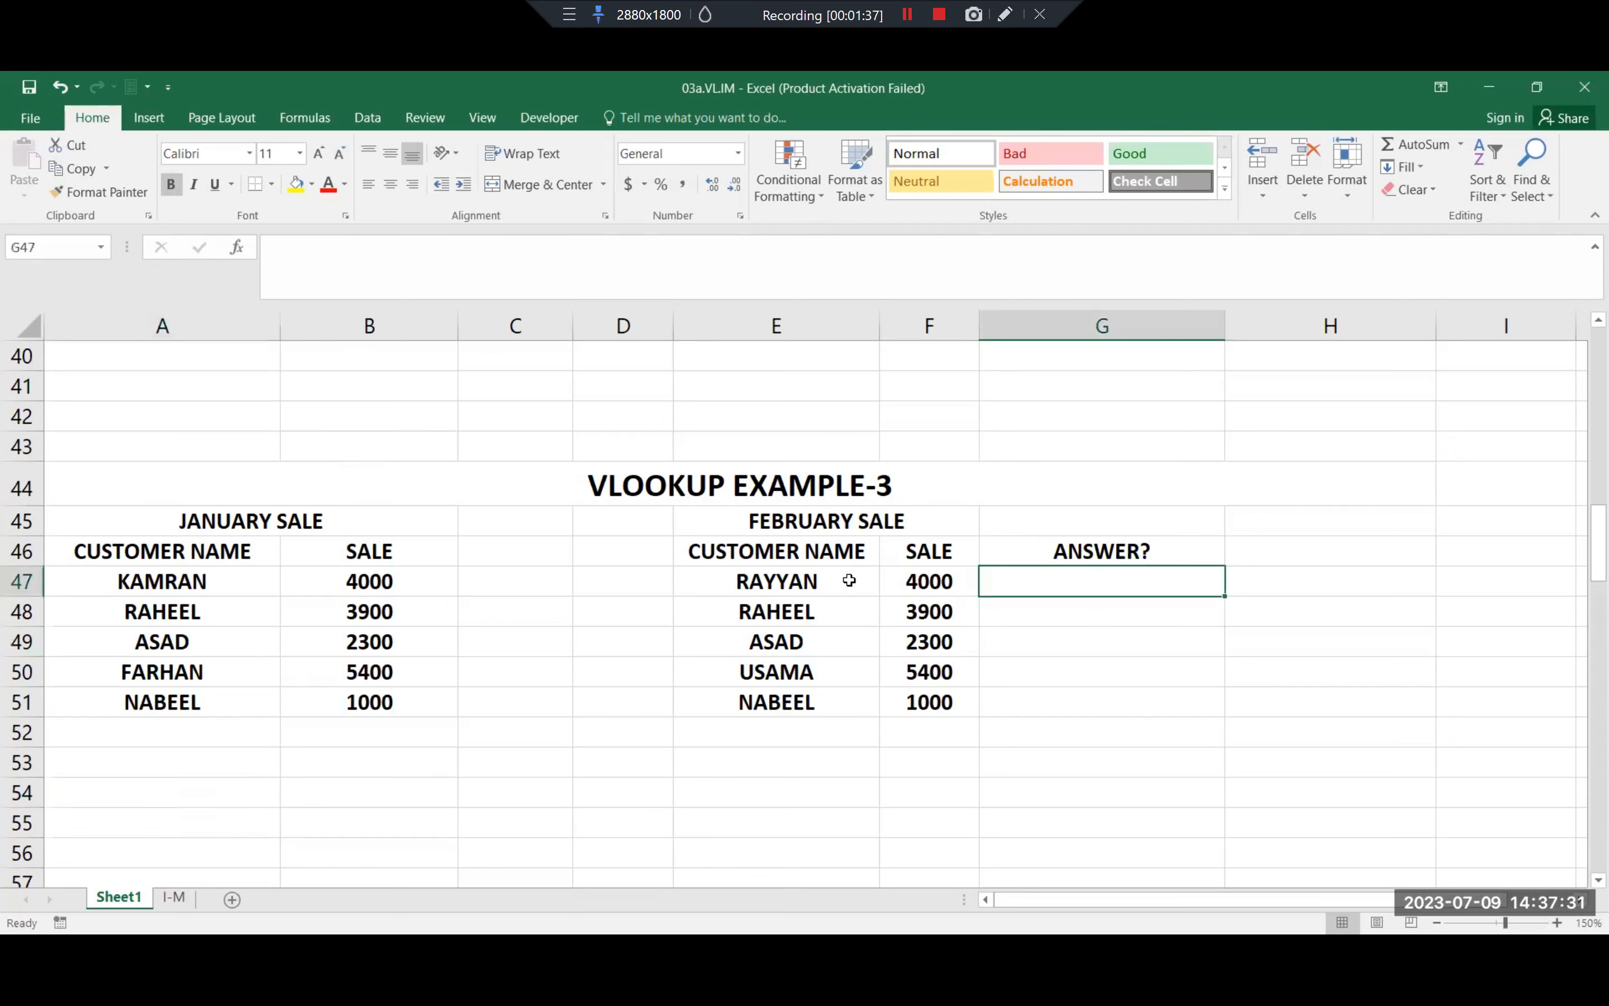
pyautogui.click(693, 572)
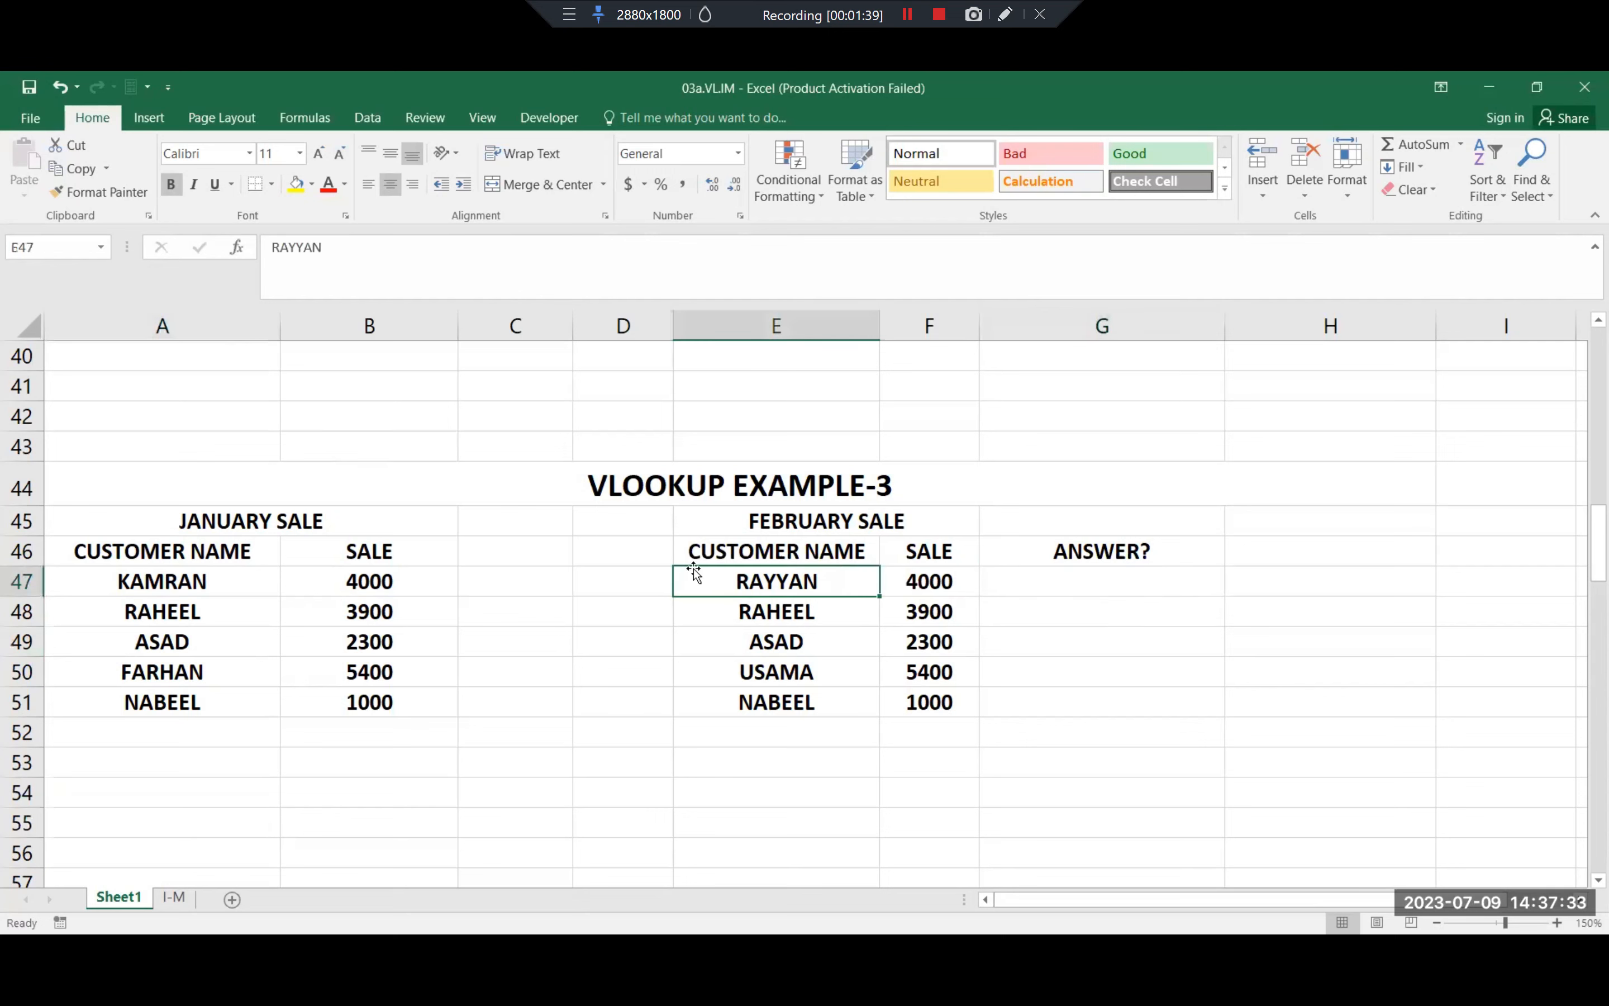
pyautogui.press('Home')
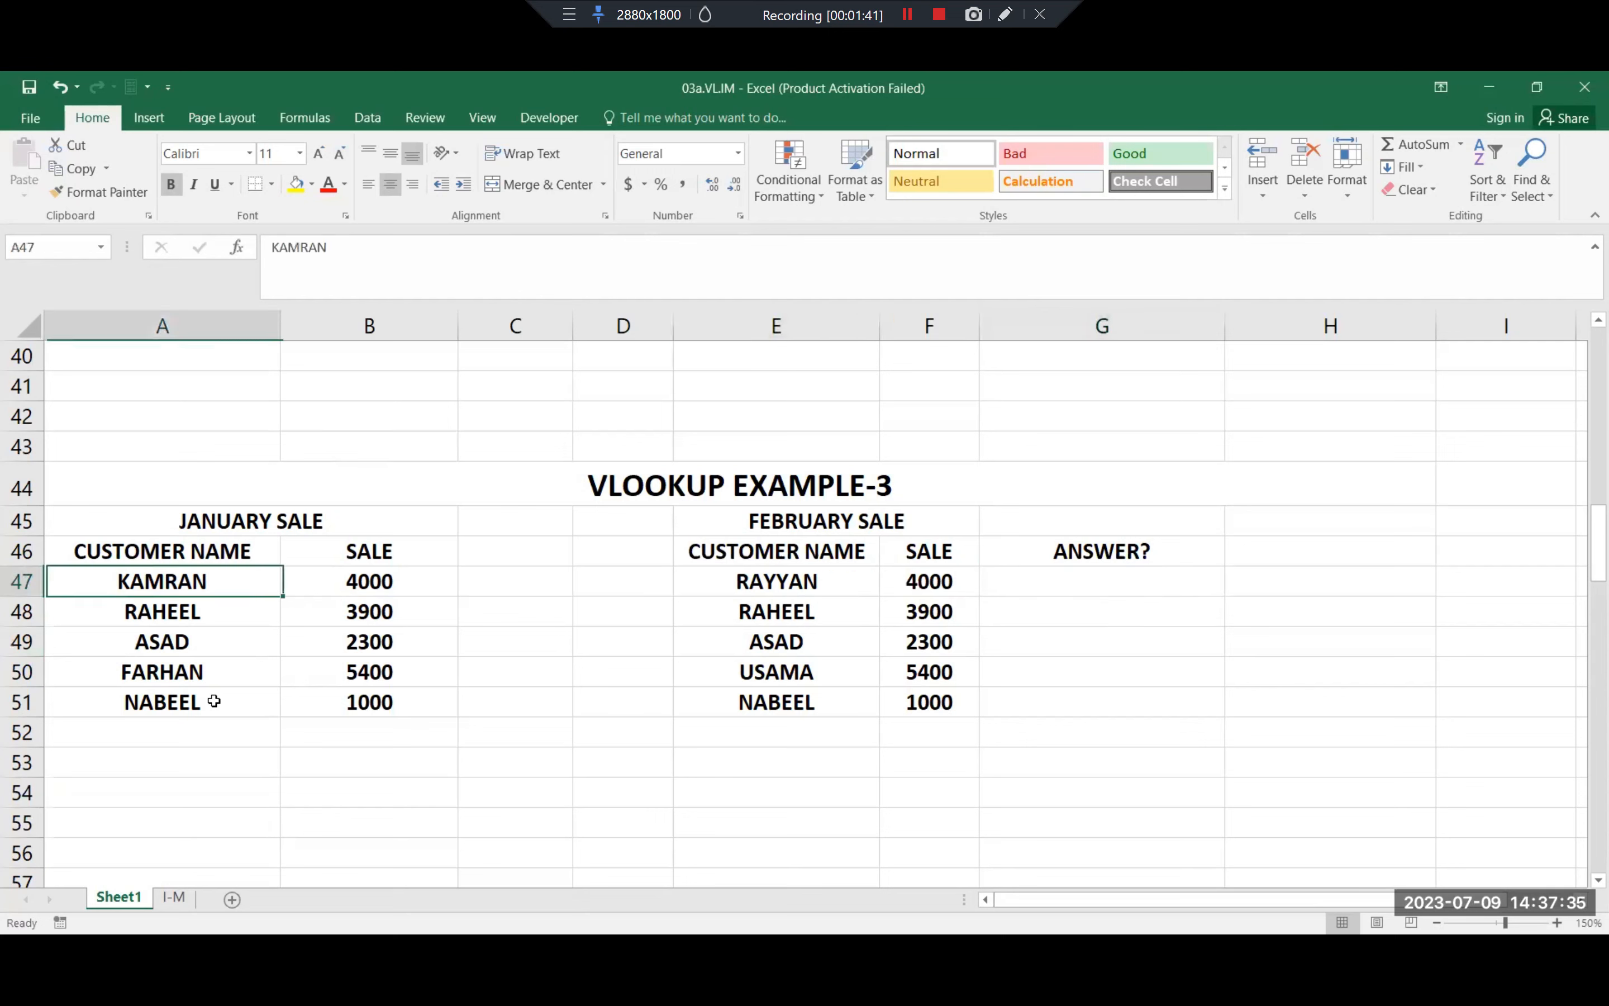
pyautogui.hotkey('shift', 'Down')
pyautogui.hotkey('shift', 'Down')
pyautogui.hotkey('shift', 'Down')
pyautogui.hotkey('shift', 'Down')
pyautogui.hotkey('shift', 'Down')
pyautogui.hotkey('shift', 'Down')
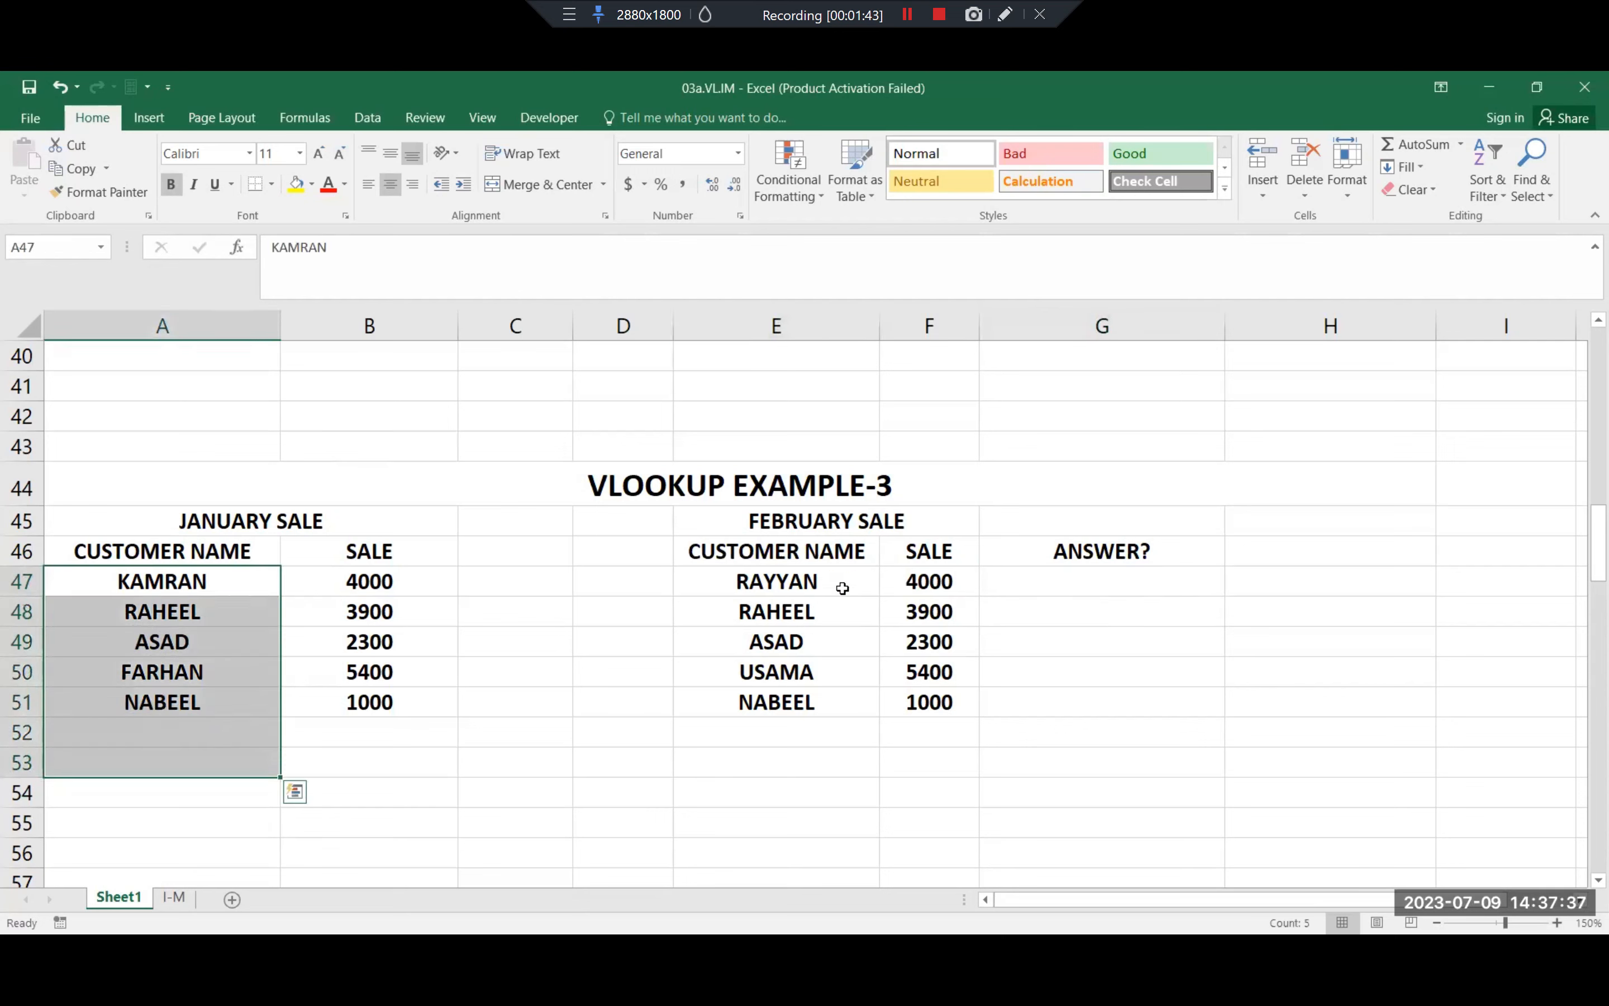
pyautogui.click(1039, 580)
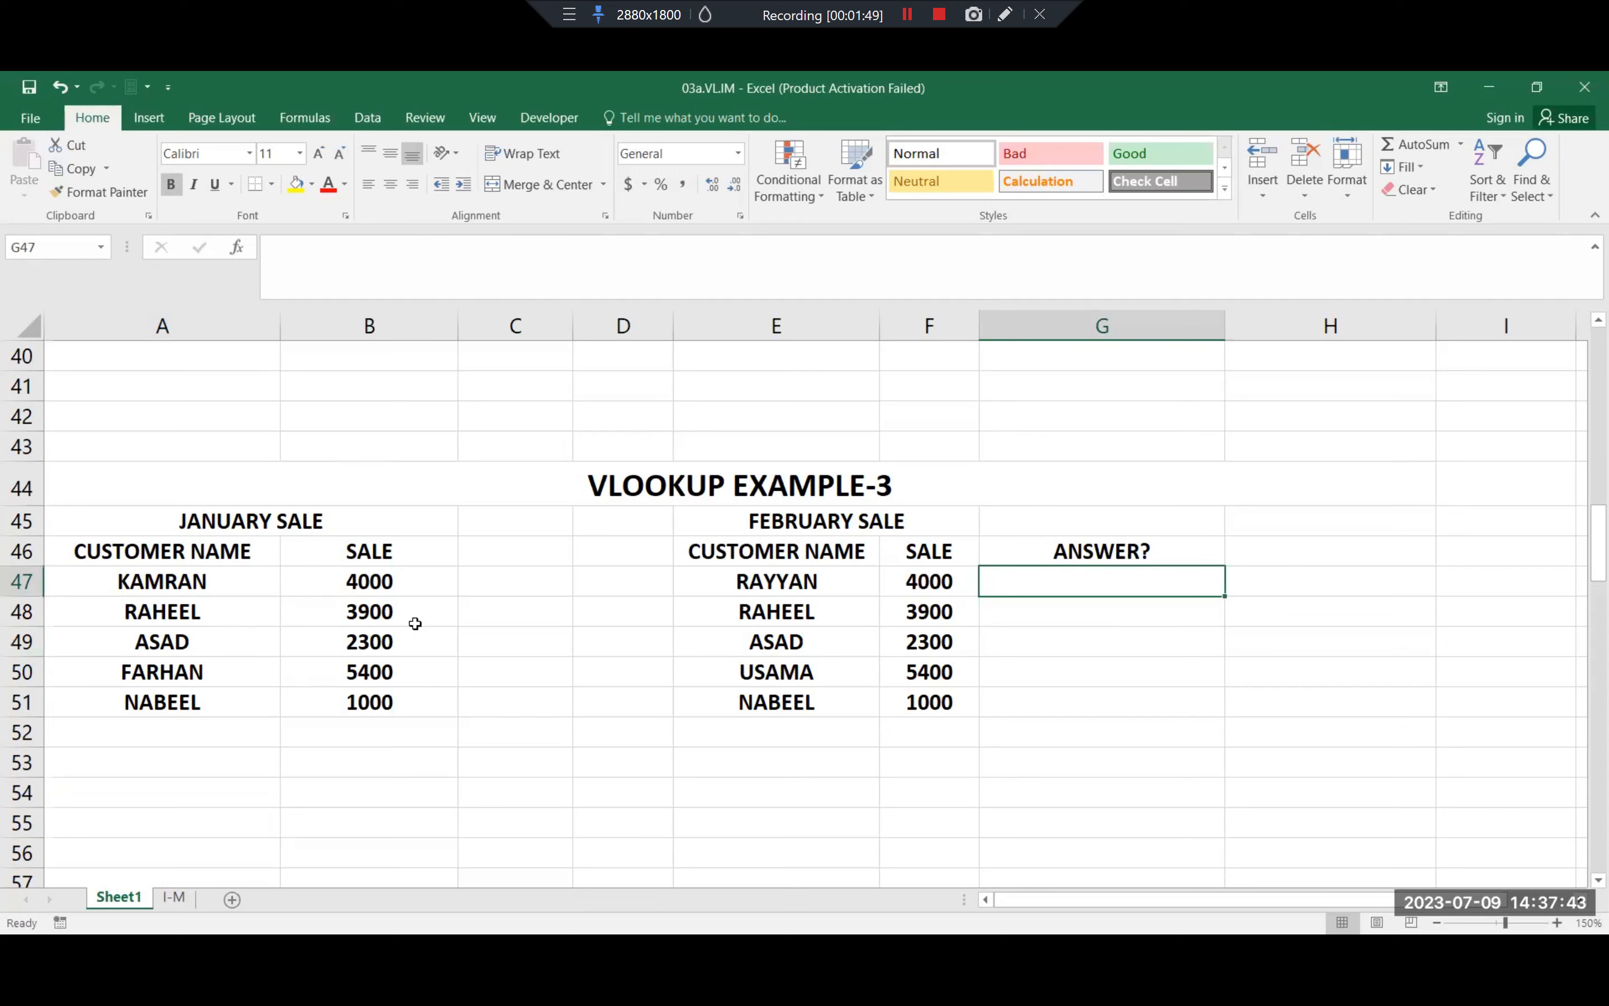
pyautogui.click(1041, 623)
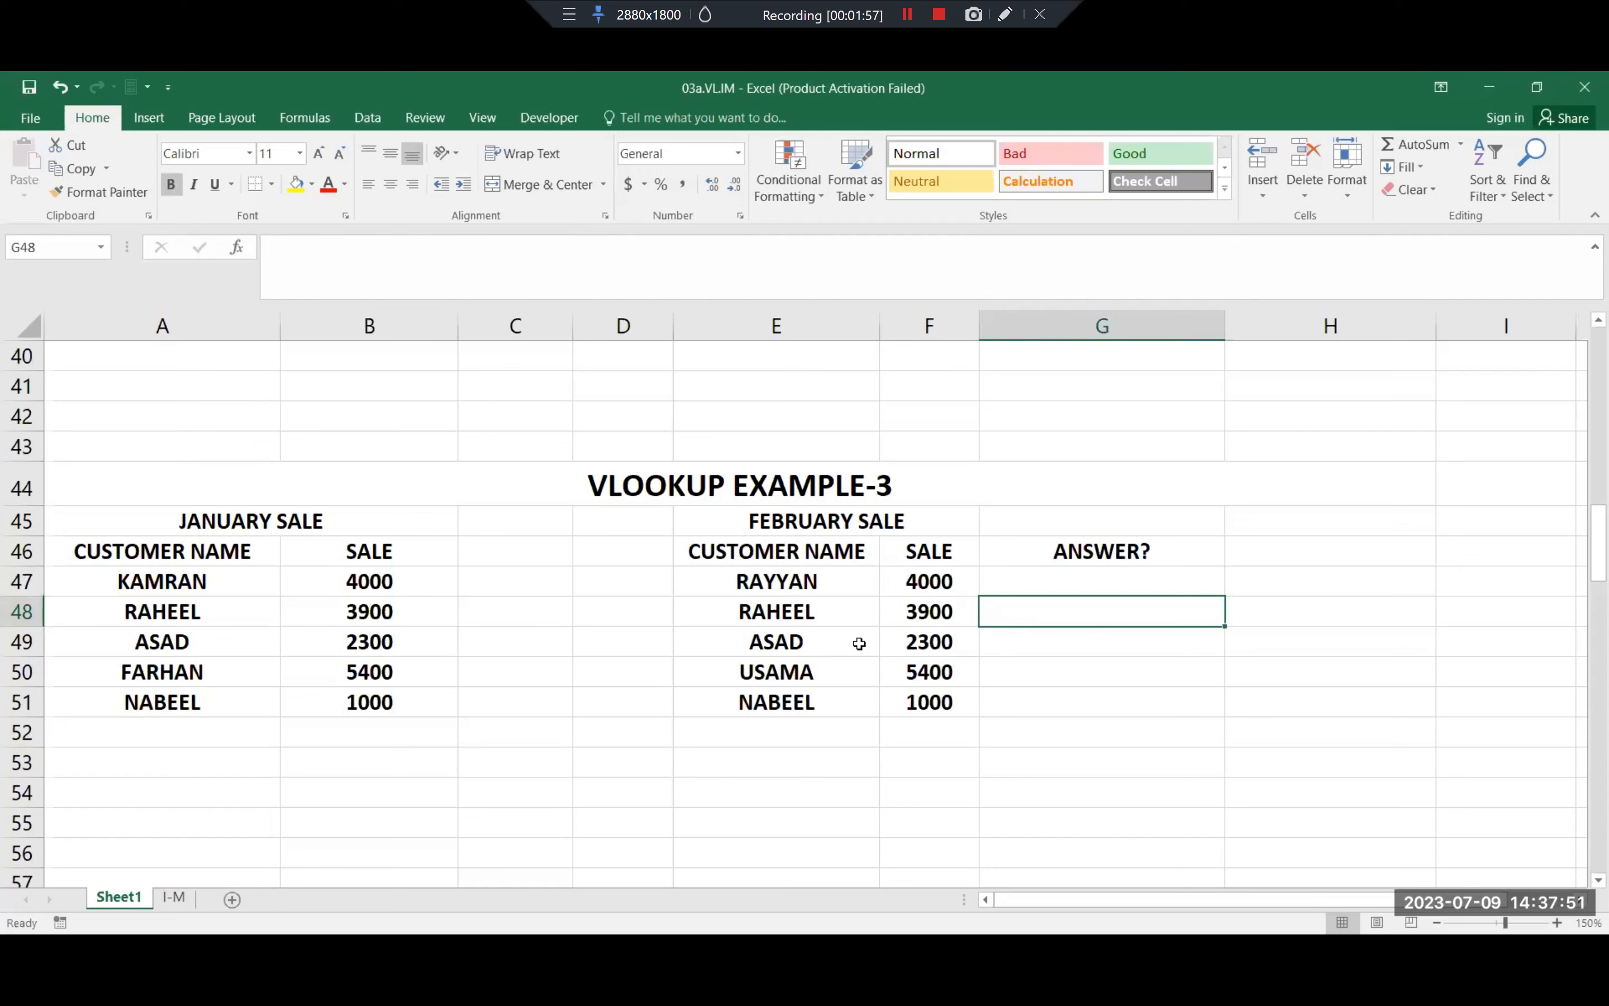
# Step: Start a VLOOKUP formula in G47 with the first February customer name, E47, as the lookup value
pyautogui.click(1084, 573)
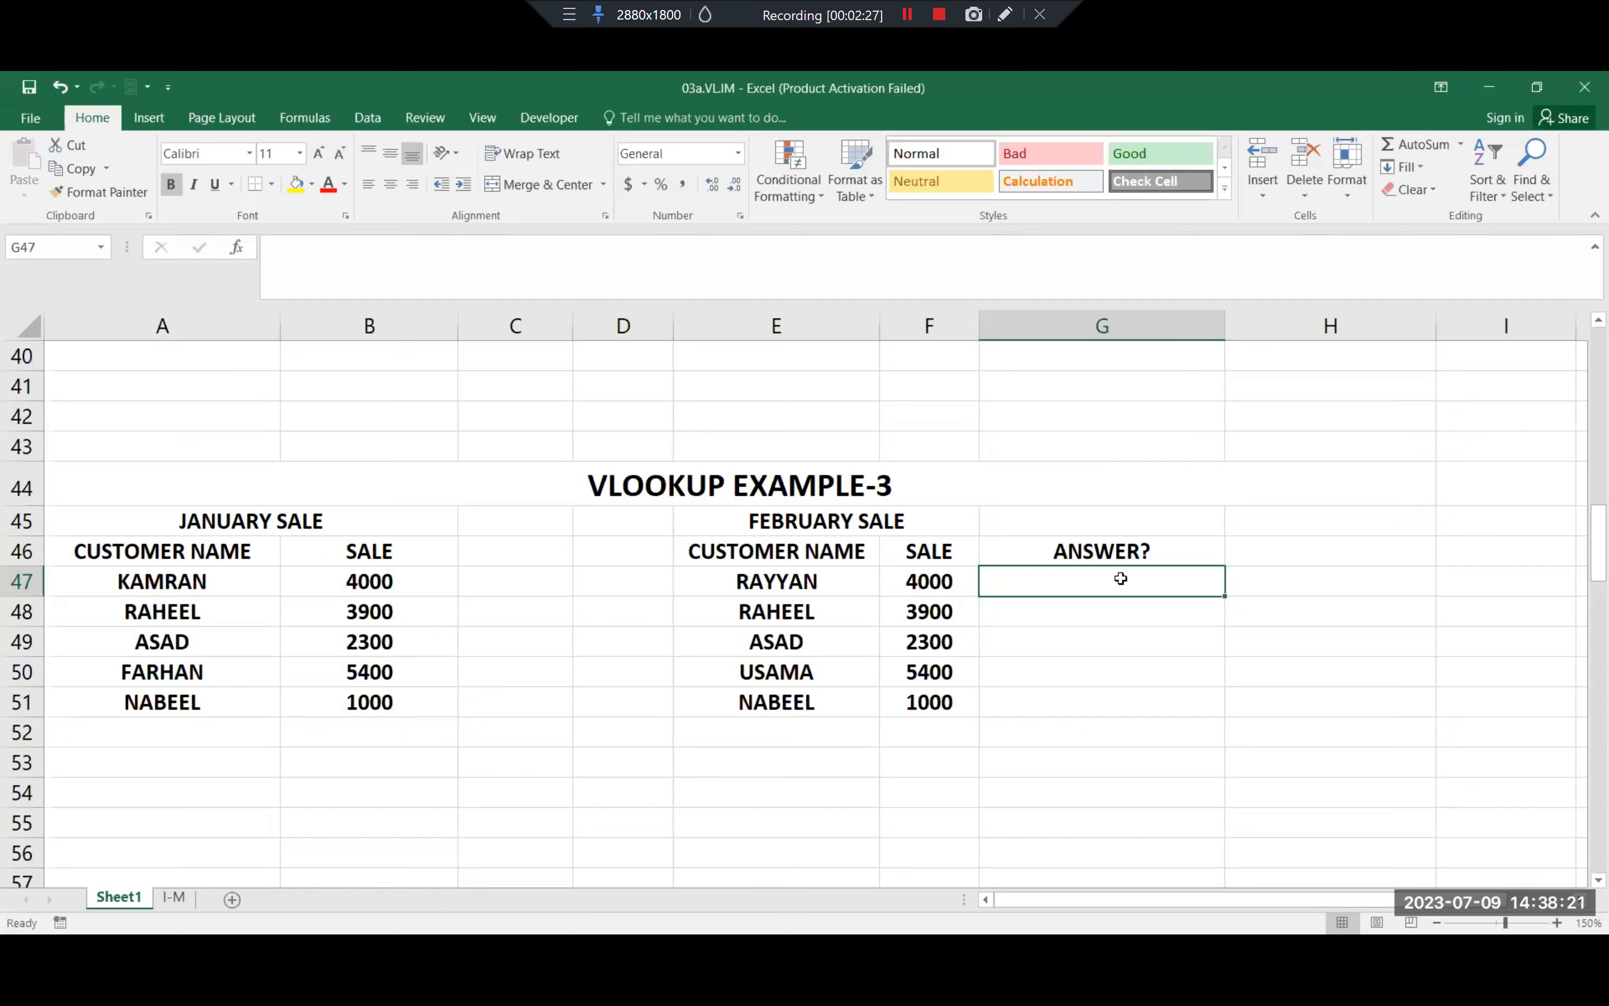
pyautogui.write('=')
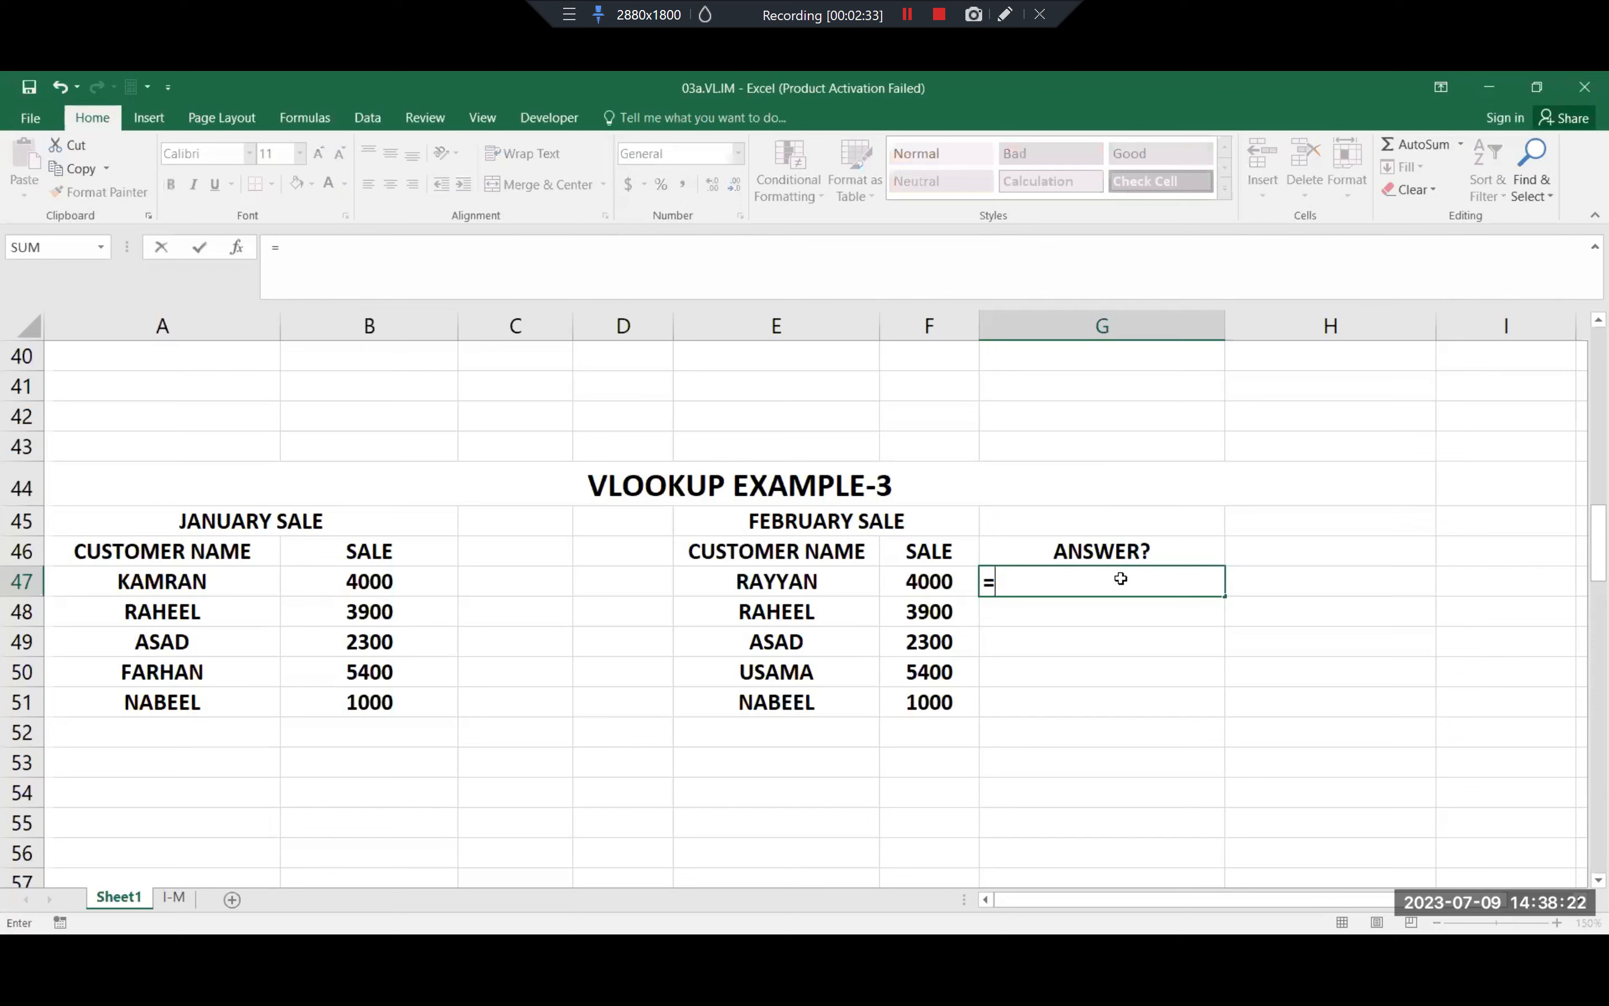
pyautogui.write('VLO')
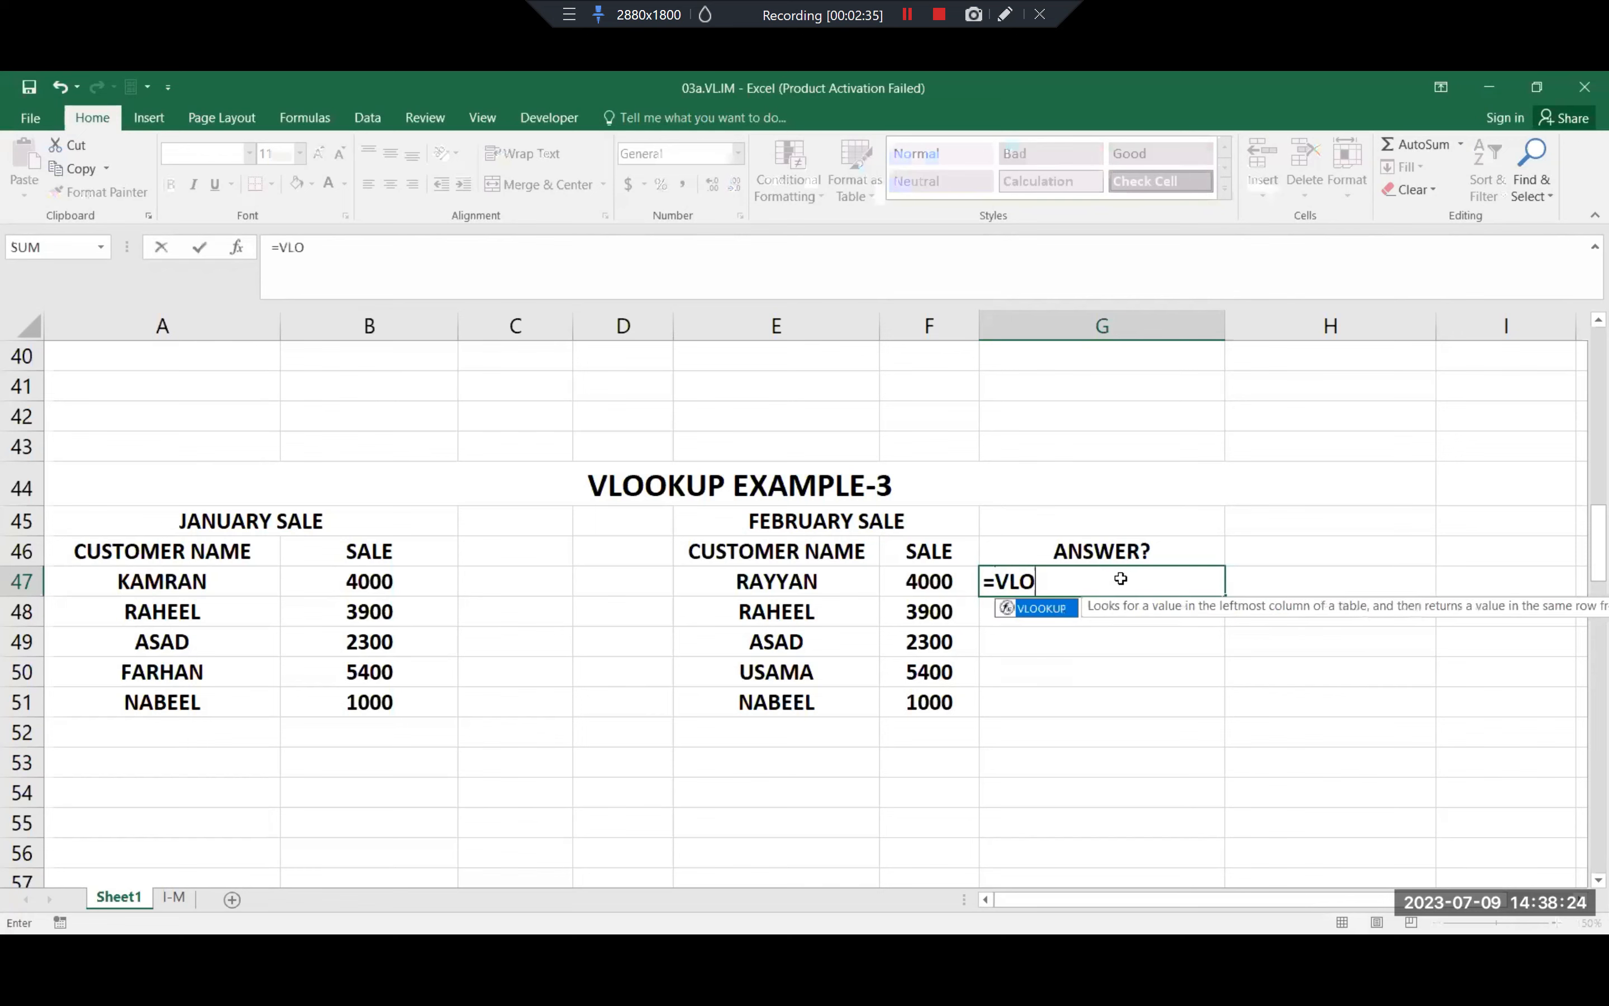
pyautogui.press('Tab')
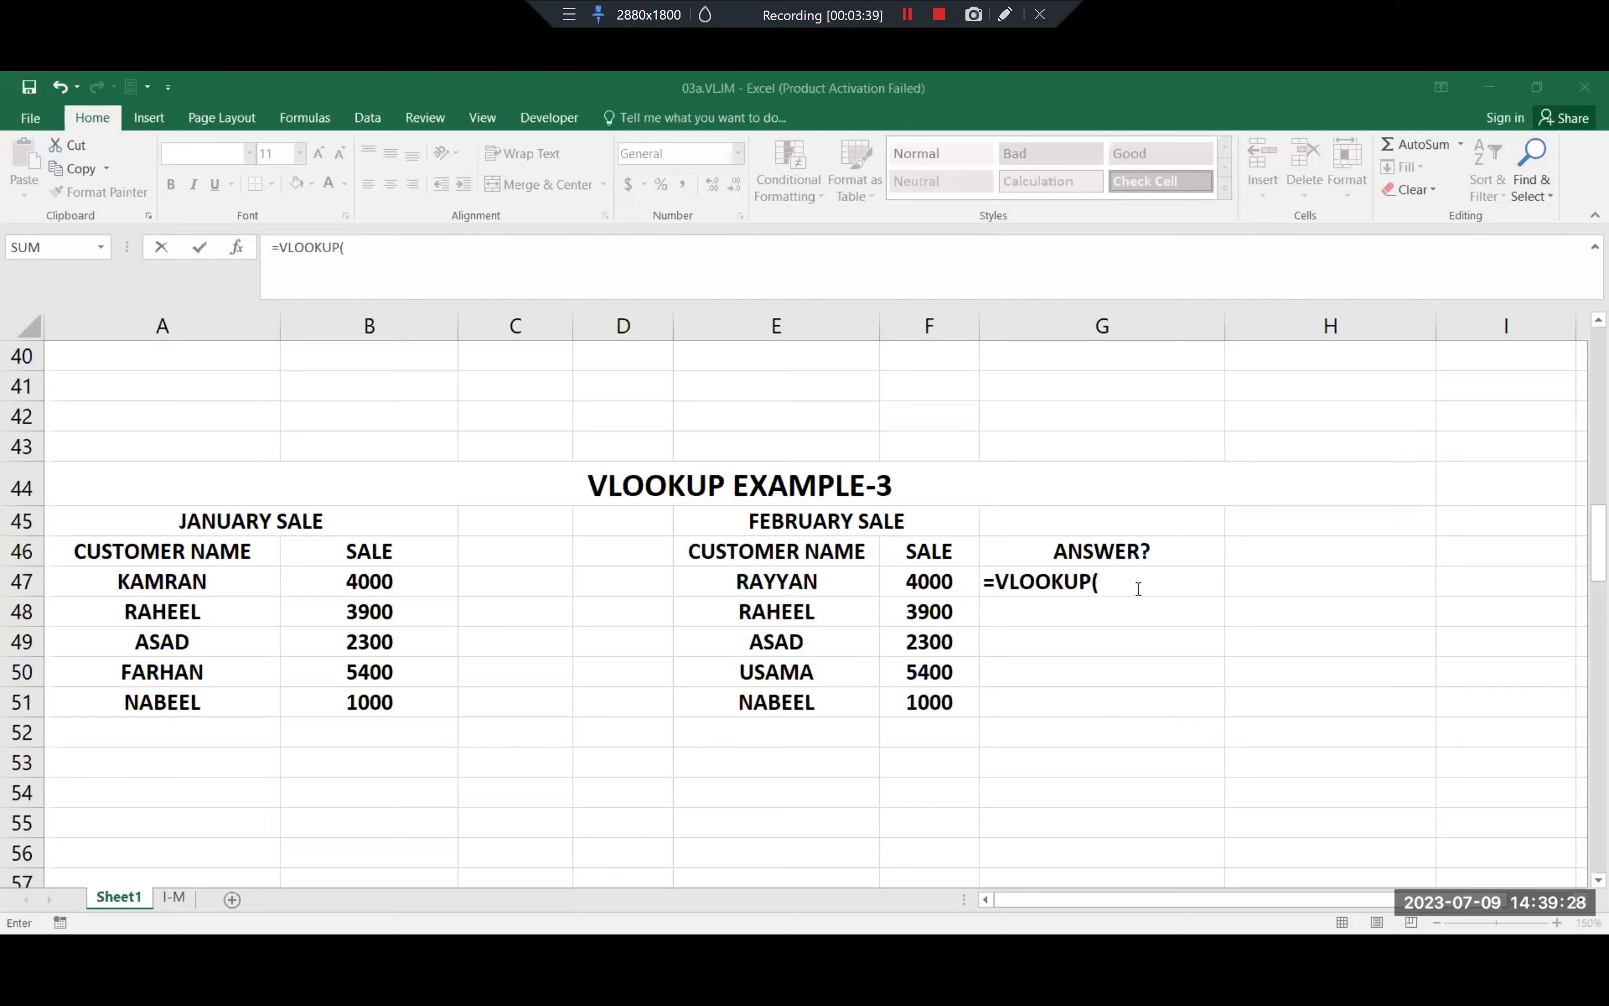
pyautogui.click(834, 584)
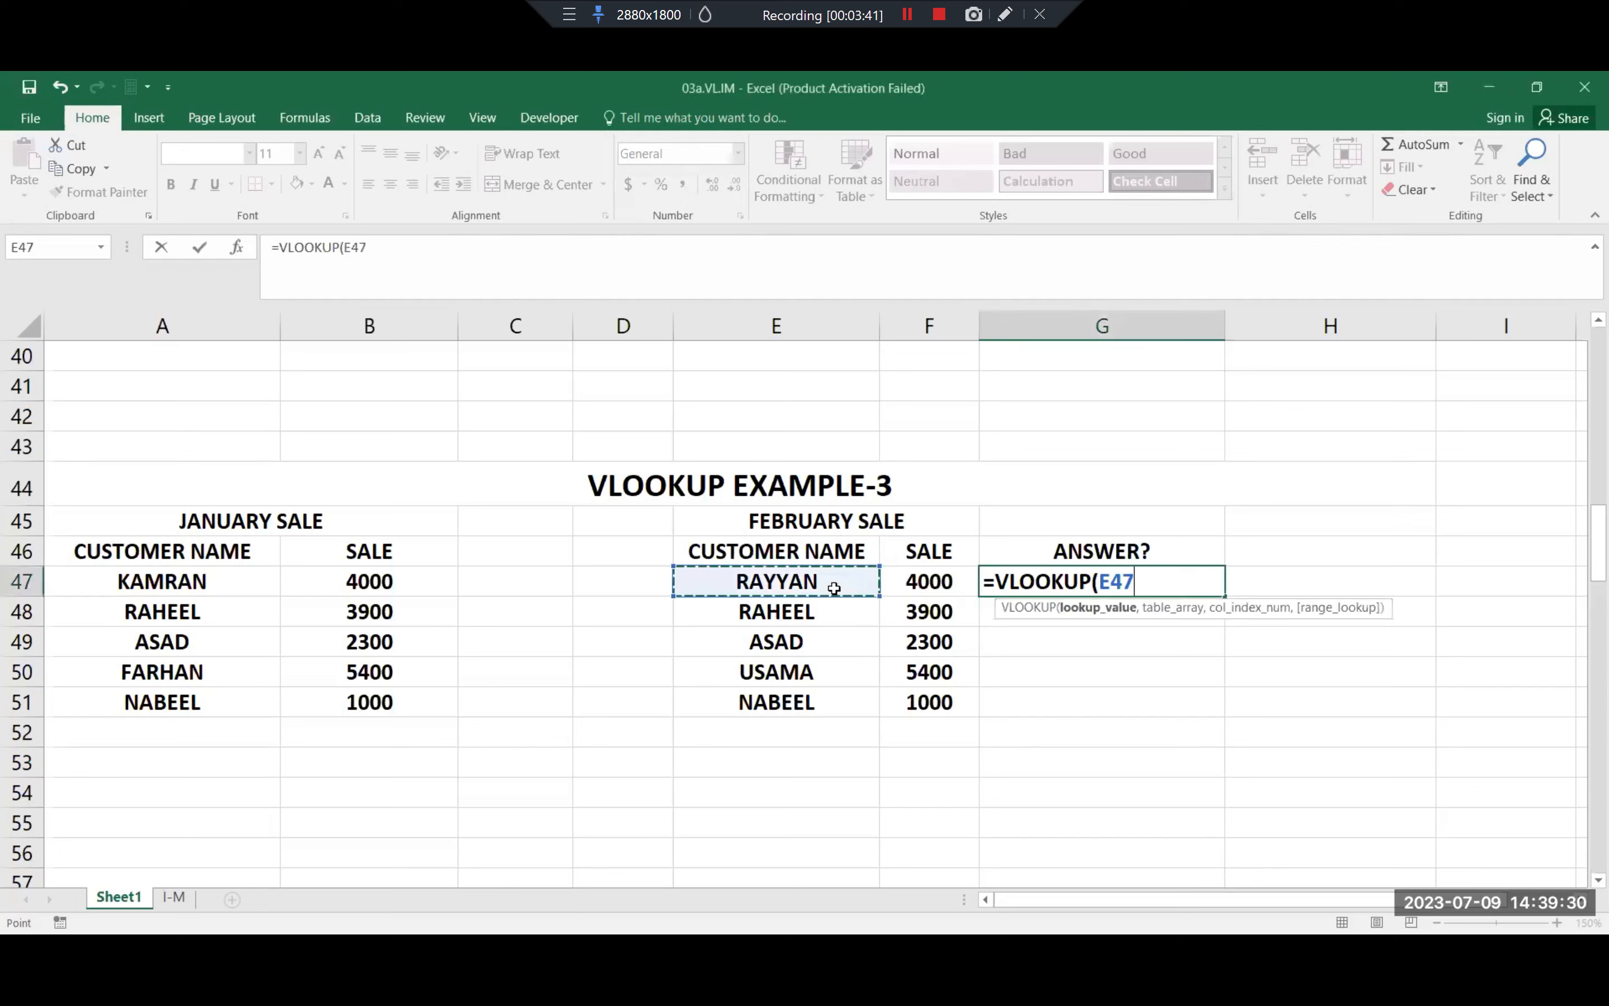
pyautogui.write(',')
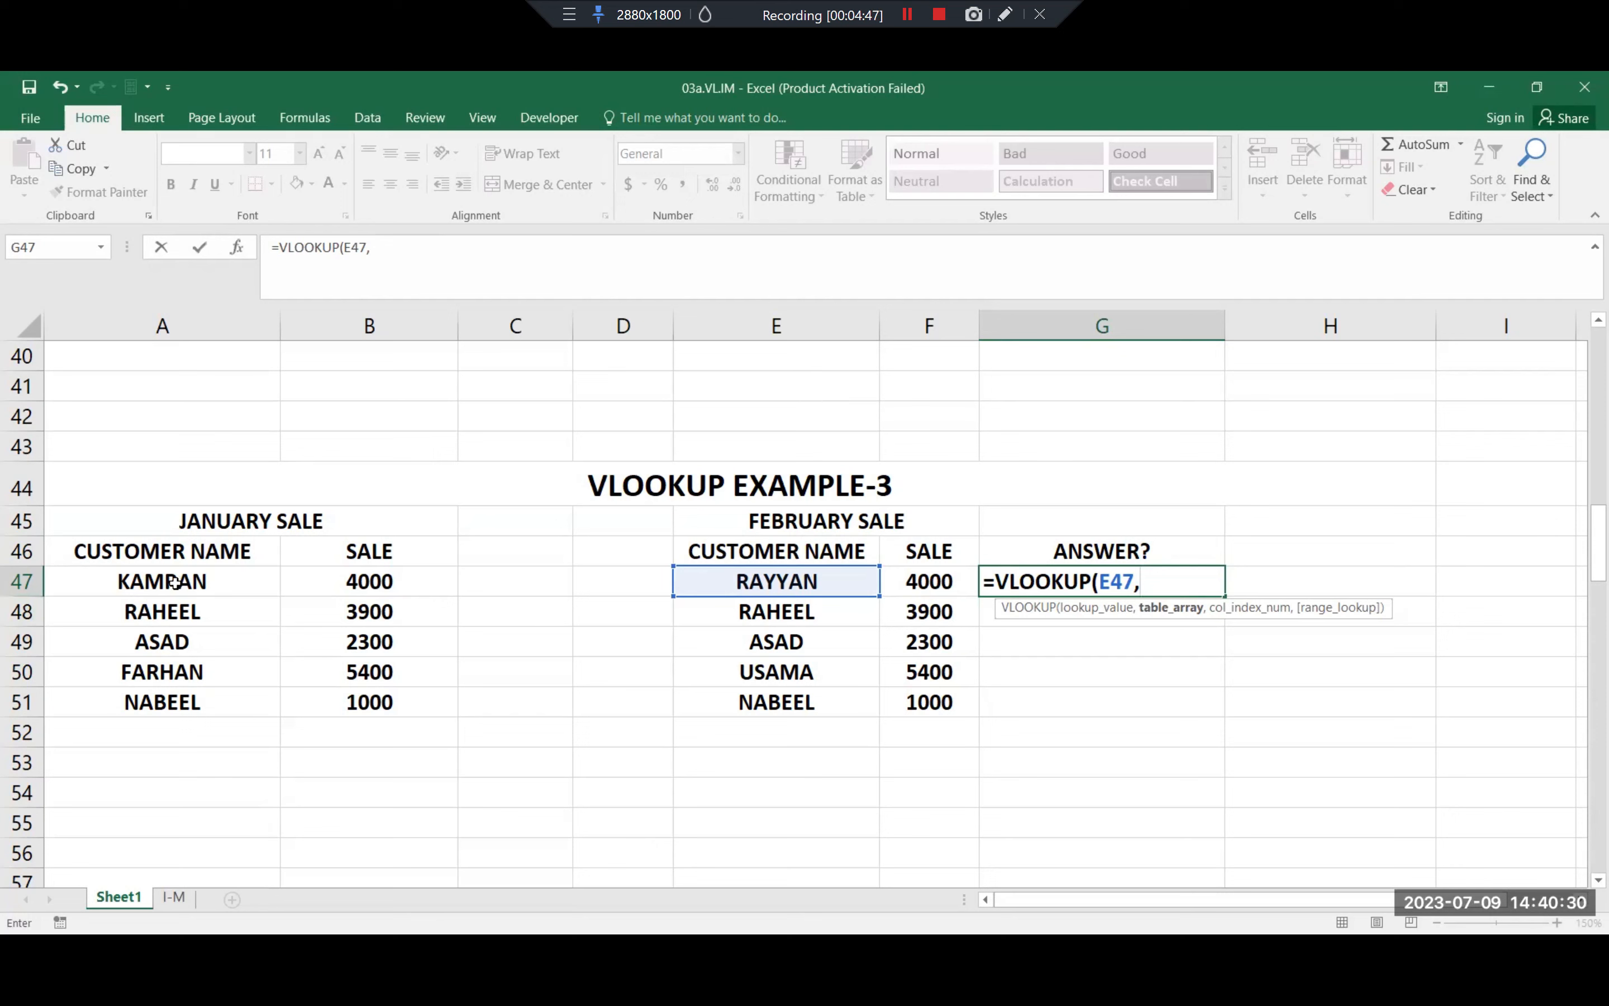
# Step: Set the formula's table array to the January sale table as the absolute range $A$47:$B$51
pyautogui.click(200, 581)
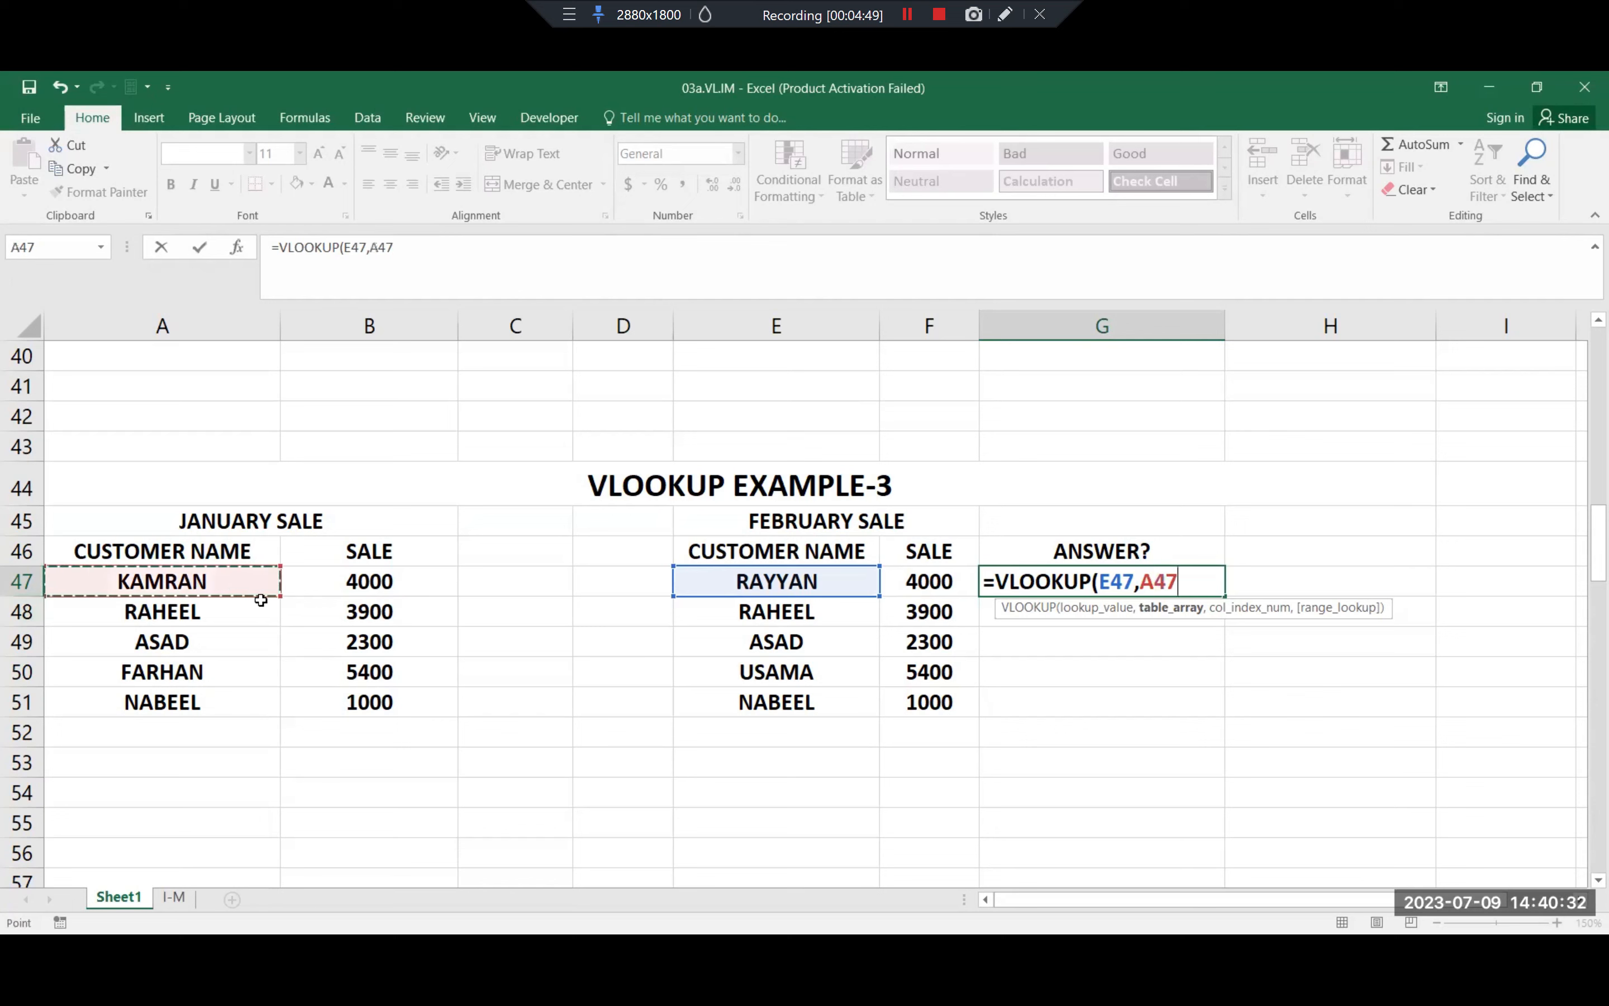
pyautogui.keyDown('shift'); pyautogui.click(342, 696); pyautogui.keyUp('shift')
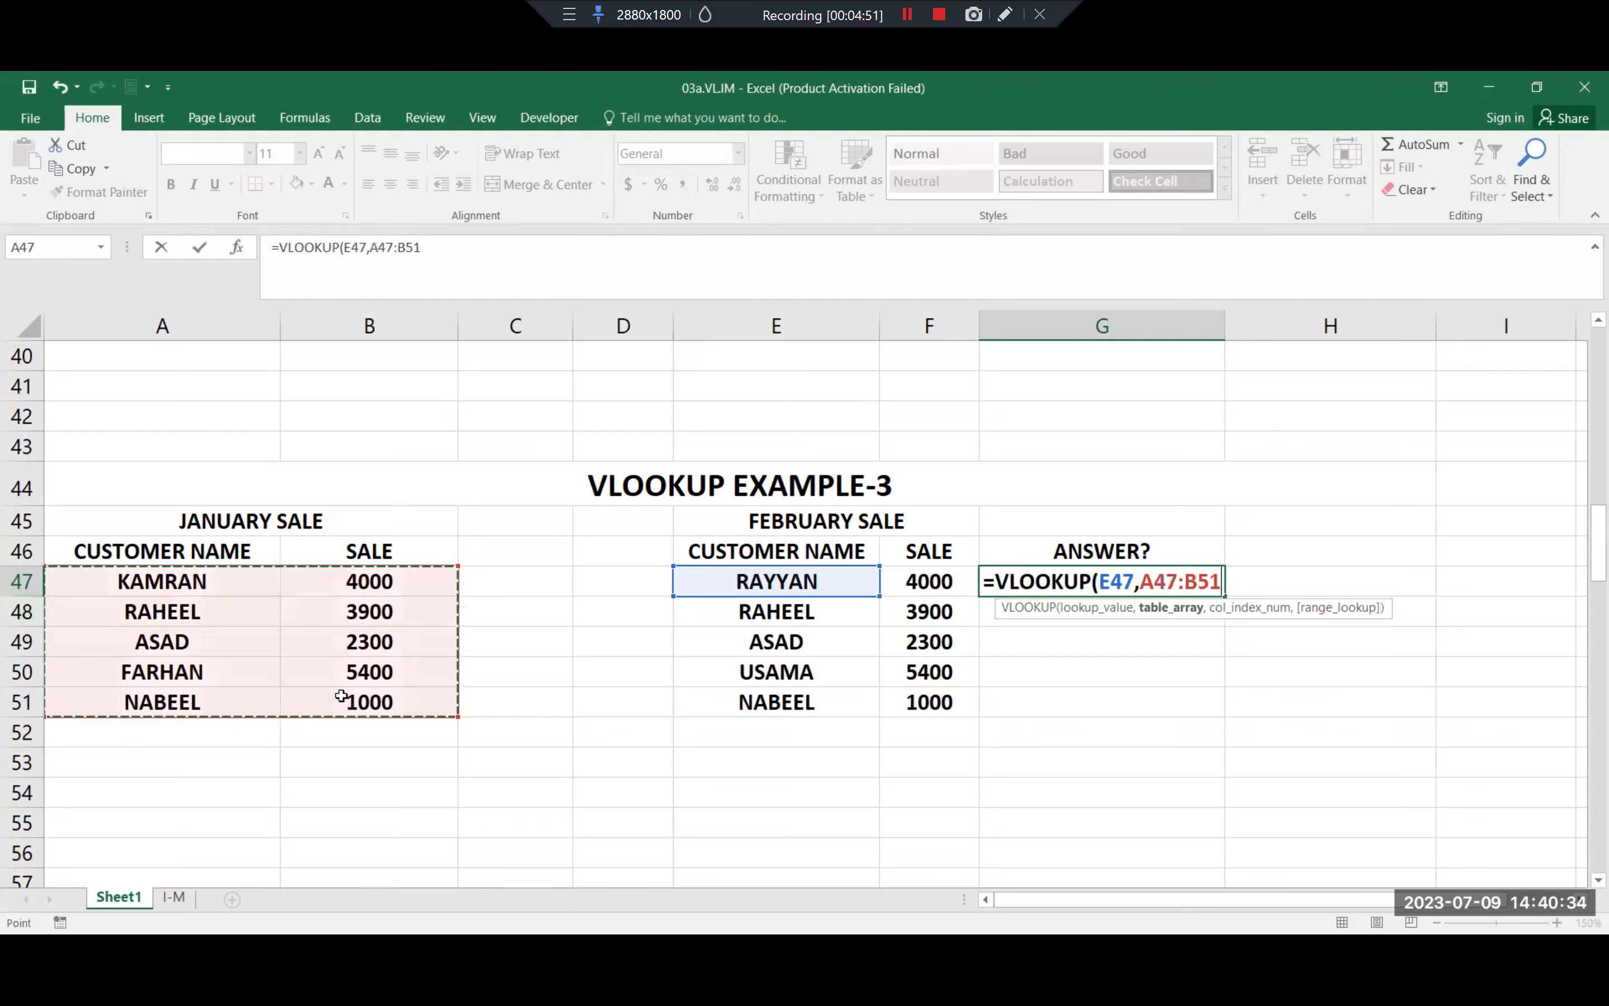
pyautogui.press('F4')
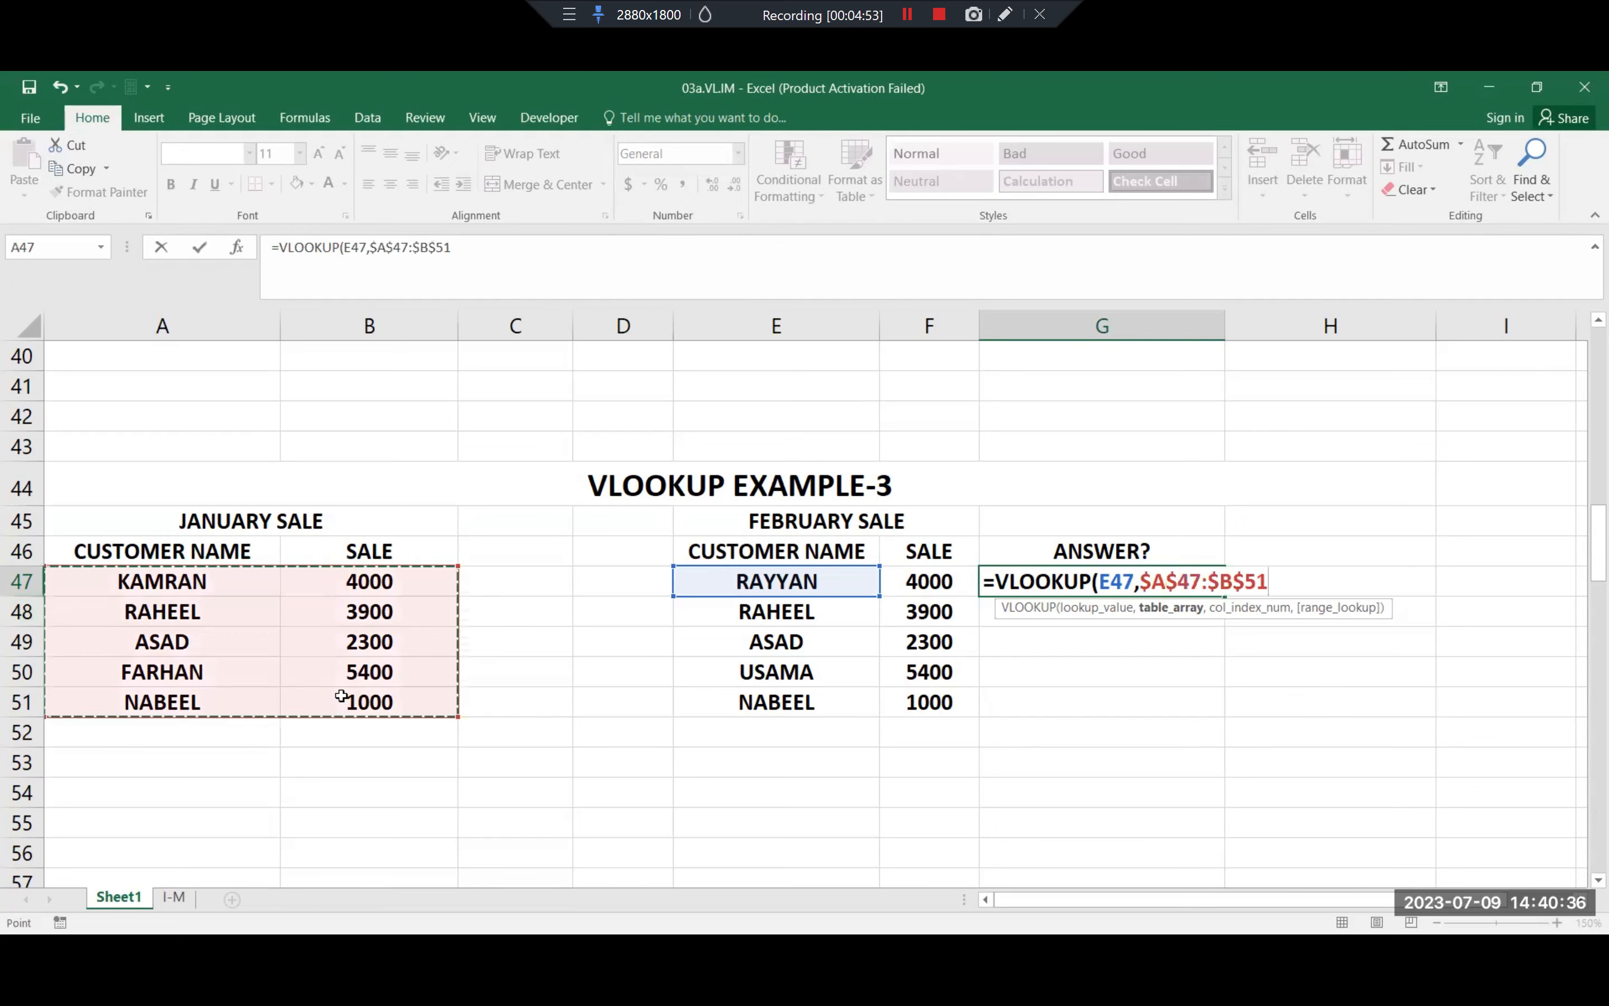
pyautogui.write(',')
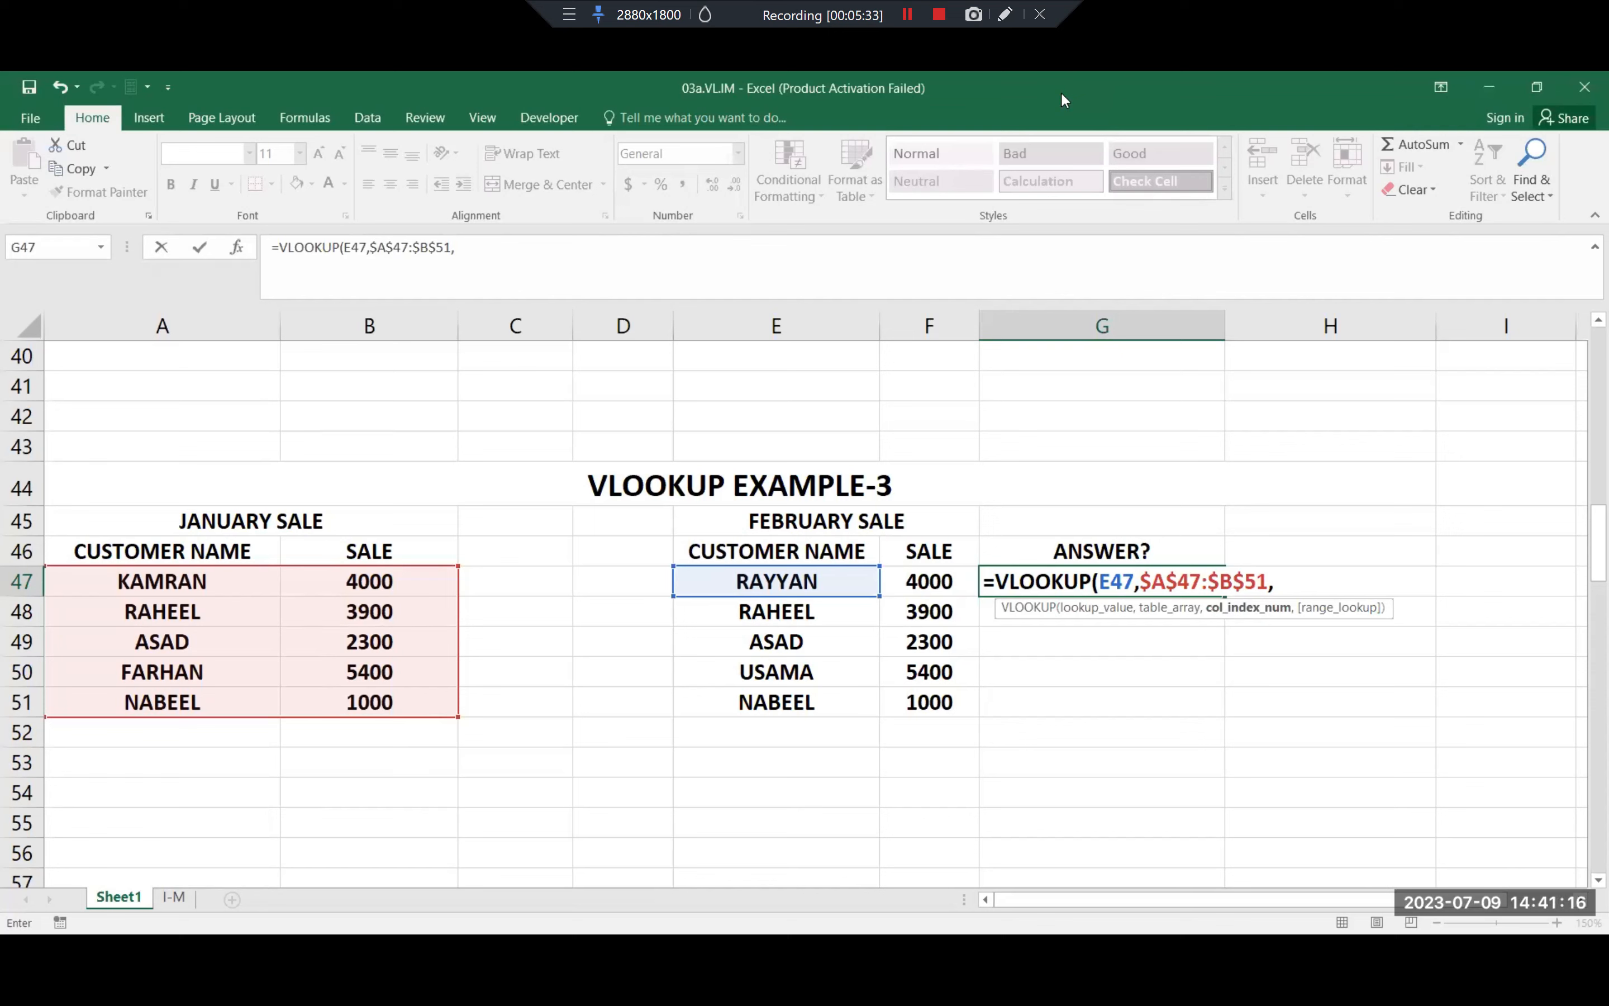
# Step: Complete the VLOOKUP with column index 1 and range lookup 0, and fill the formula down from G47 to G51
pyautogui.write('1')
pyautogui.write(',0')
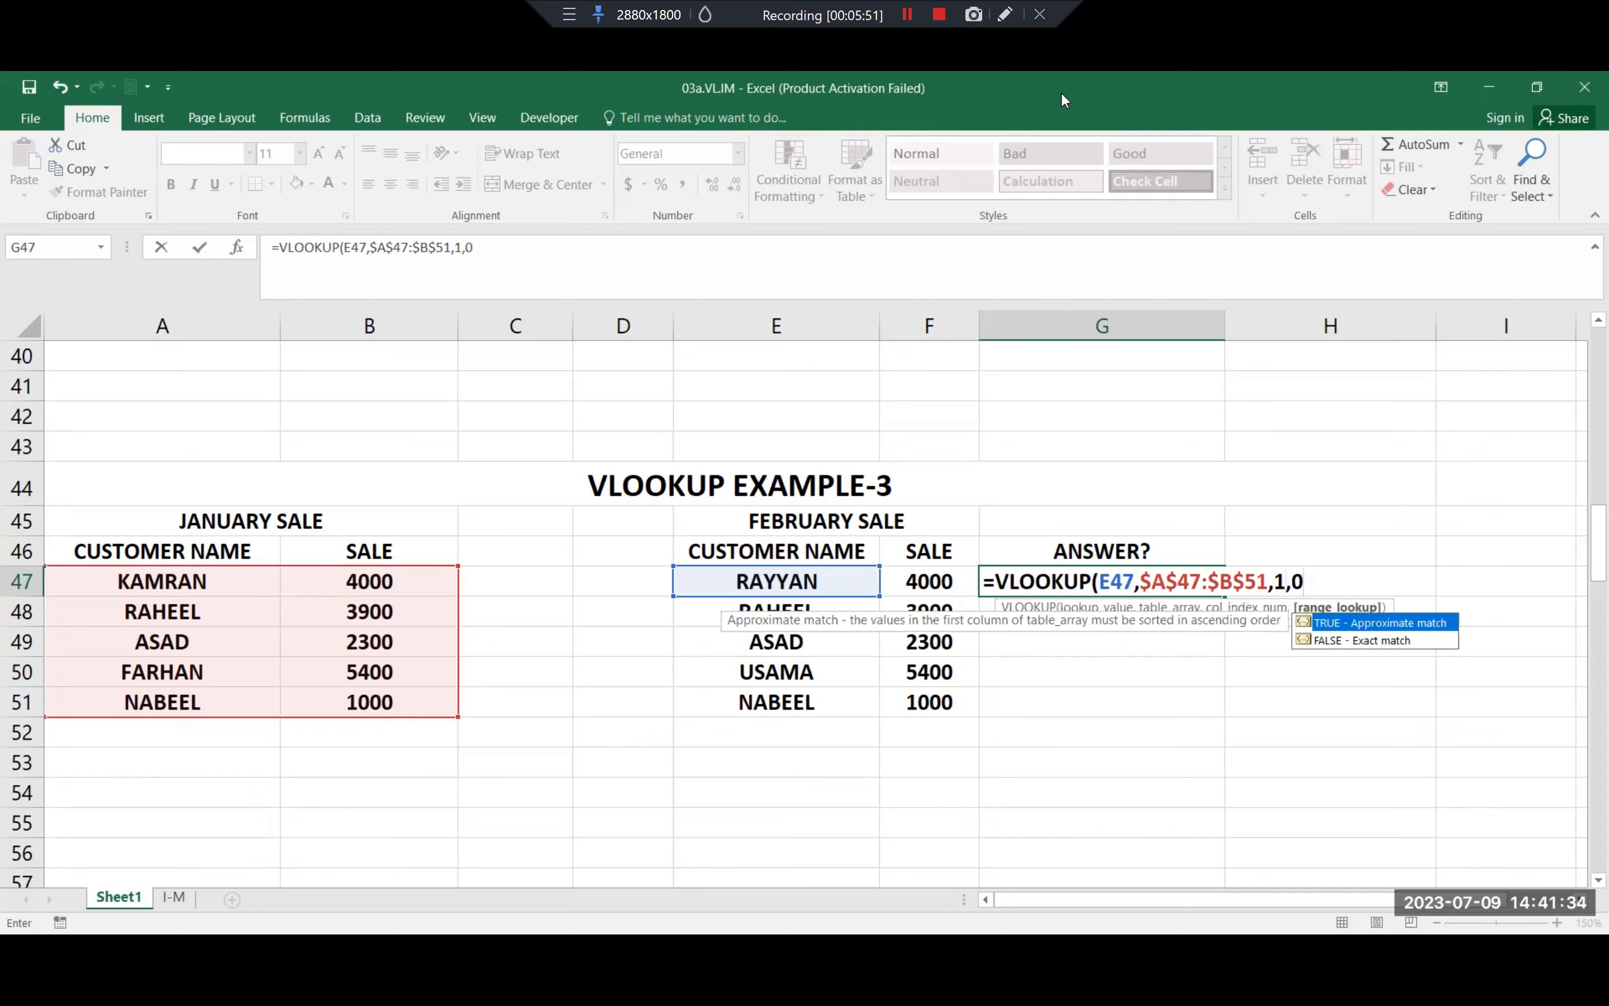
pyautogui.write(')')
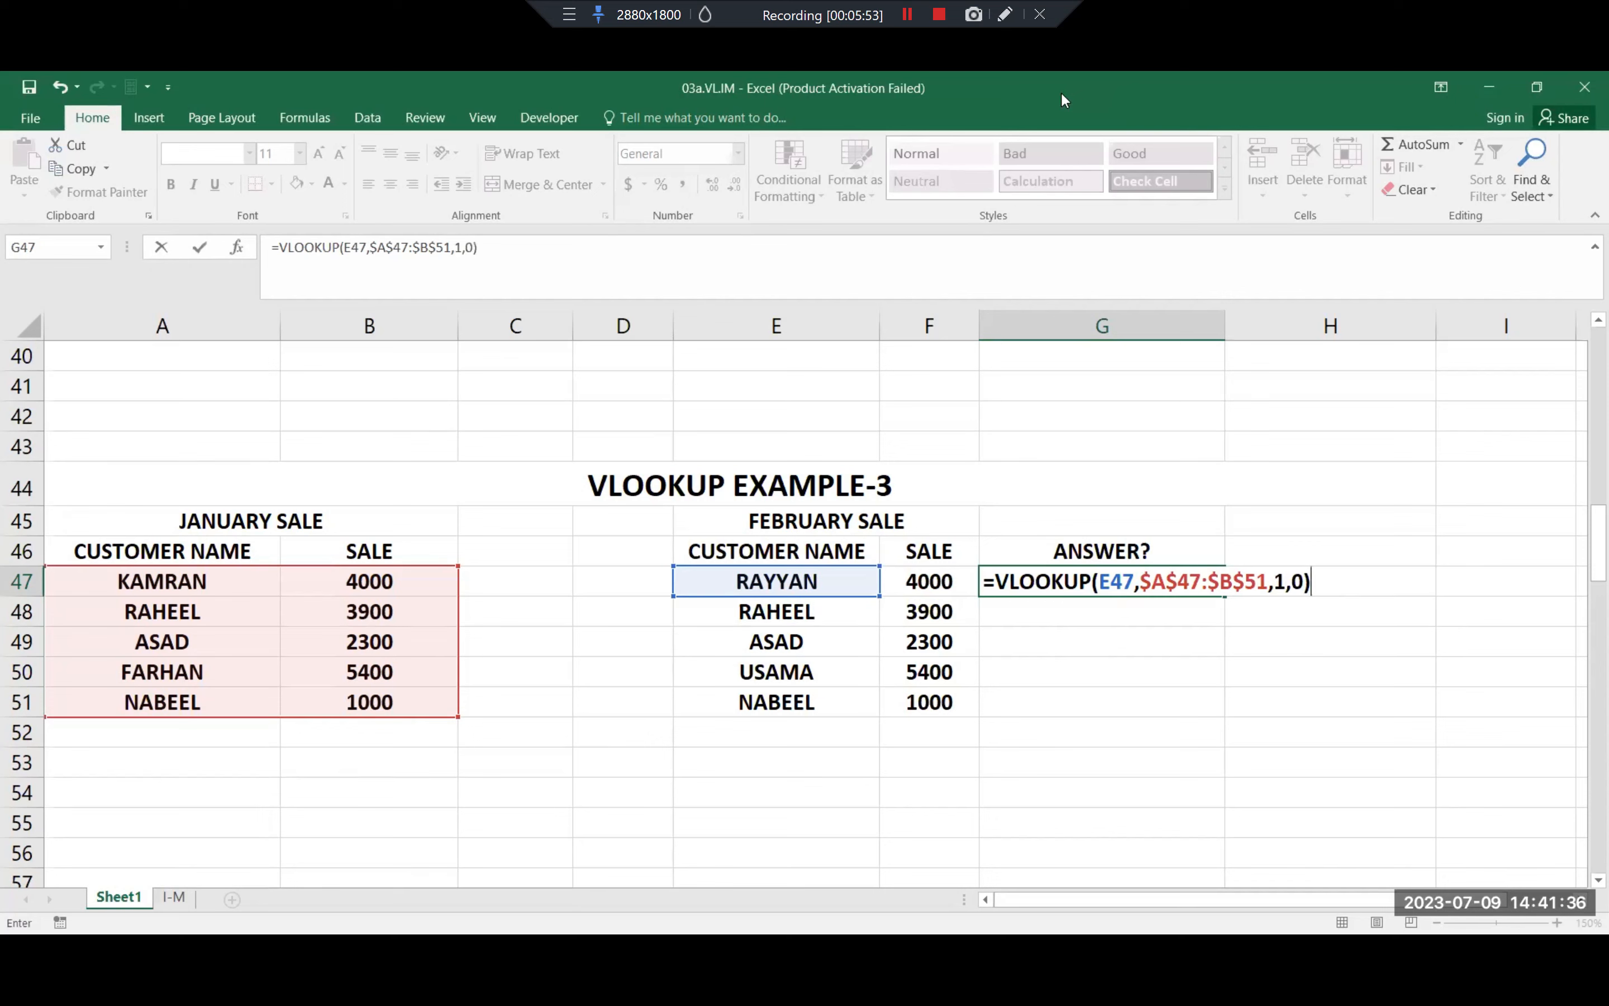
pyautogui.press('Return')
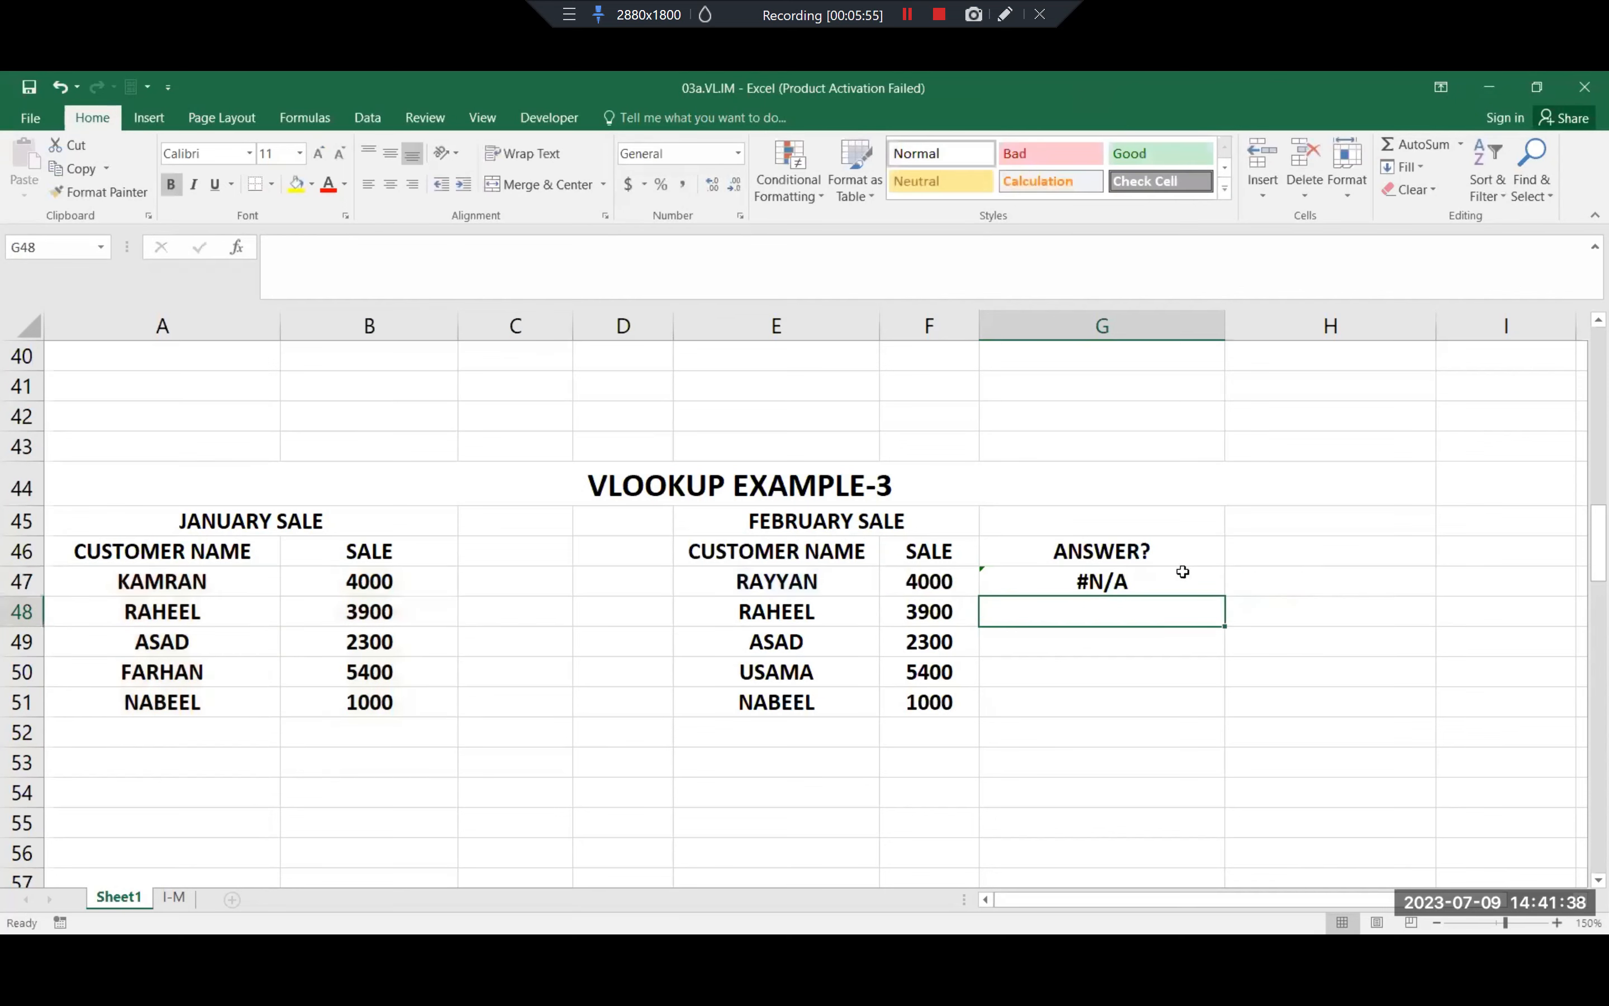
pyautogui.click(1161, 570)
pyautogui.moveTo(1229, 594); pyautogui.dragTo(1219, 700)
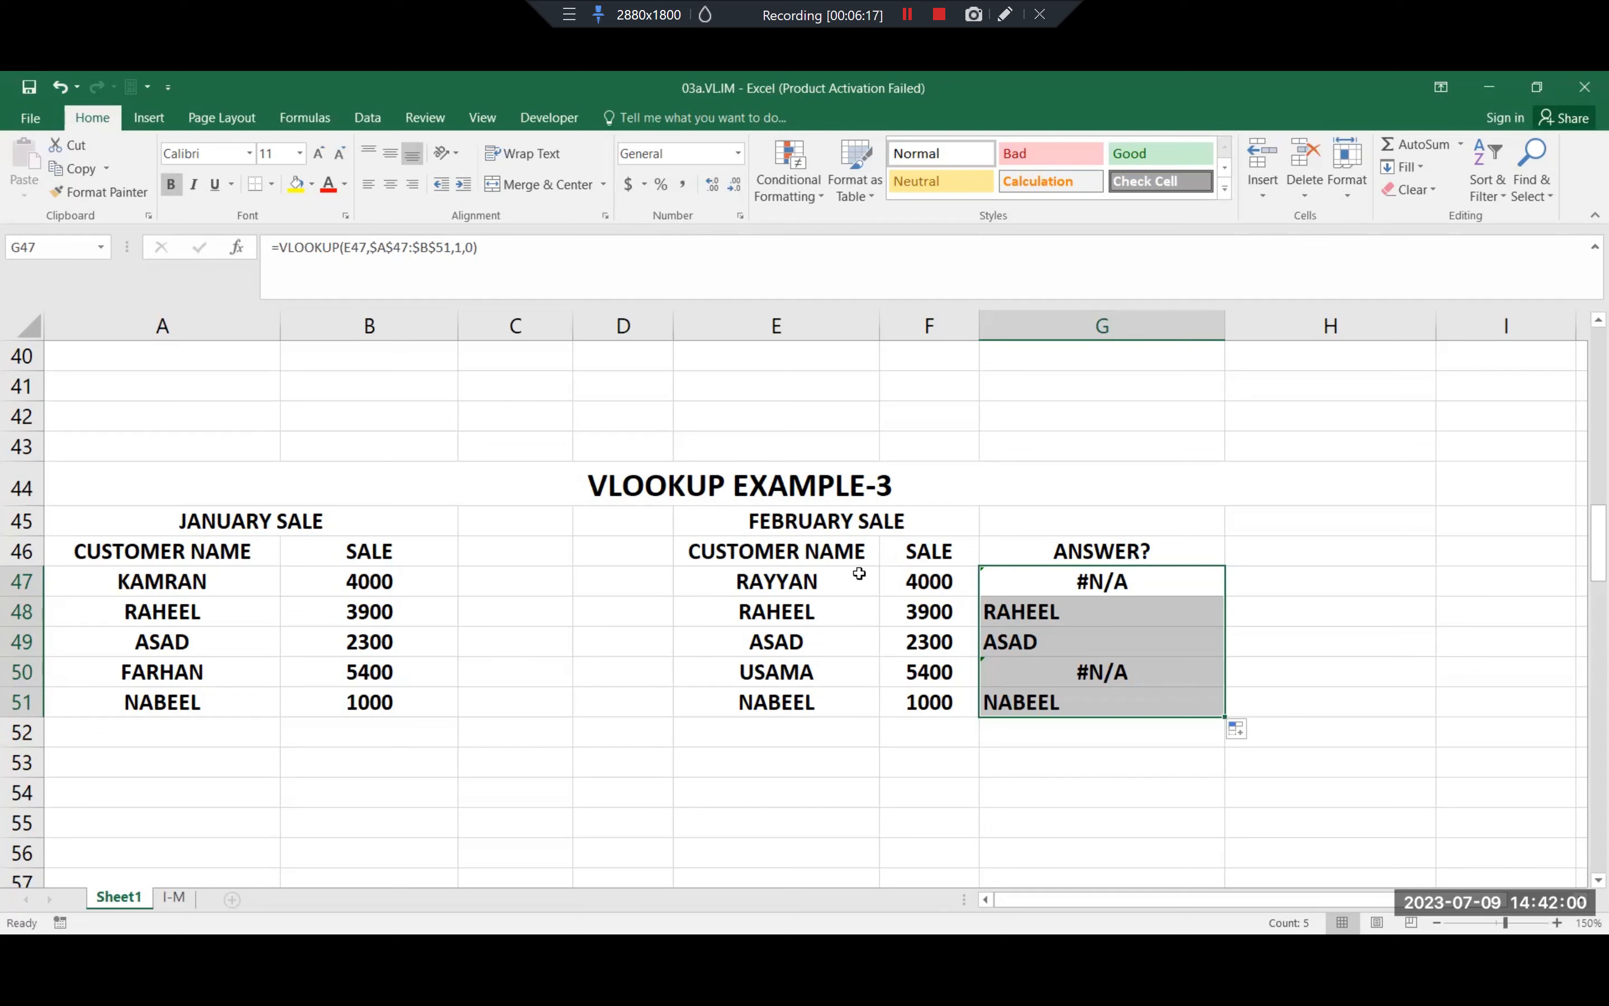
# Step: Swap the February customer names in E47 and E51 to test the lookup, copying E51 into E47 and entering E47's original name in E51
pyautogui.click(818, 702)
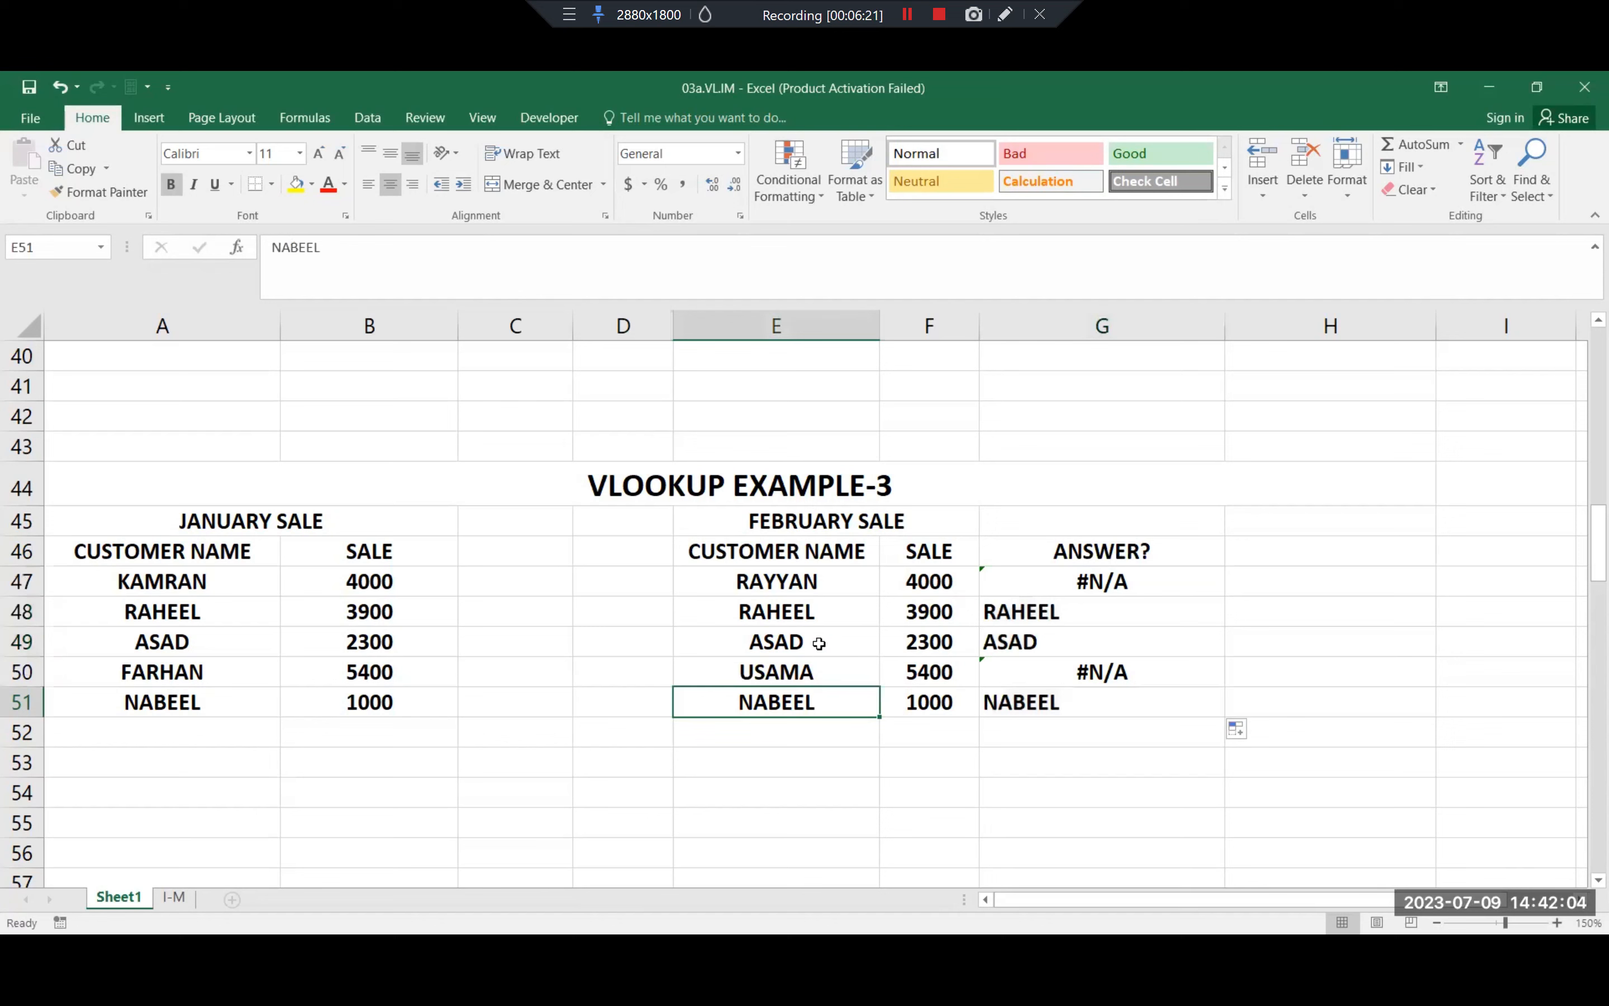
pyautogui.hotkey('ctrl', 'c')
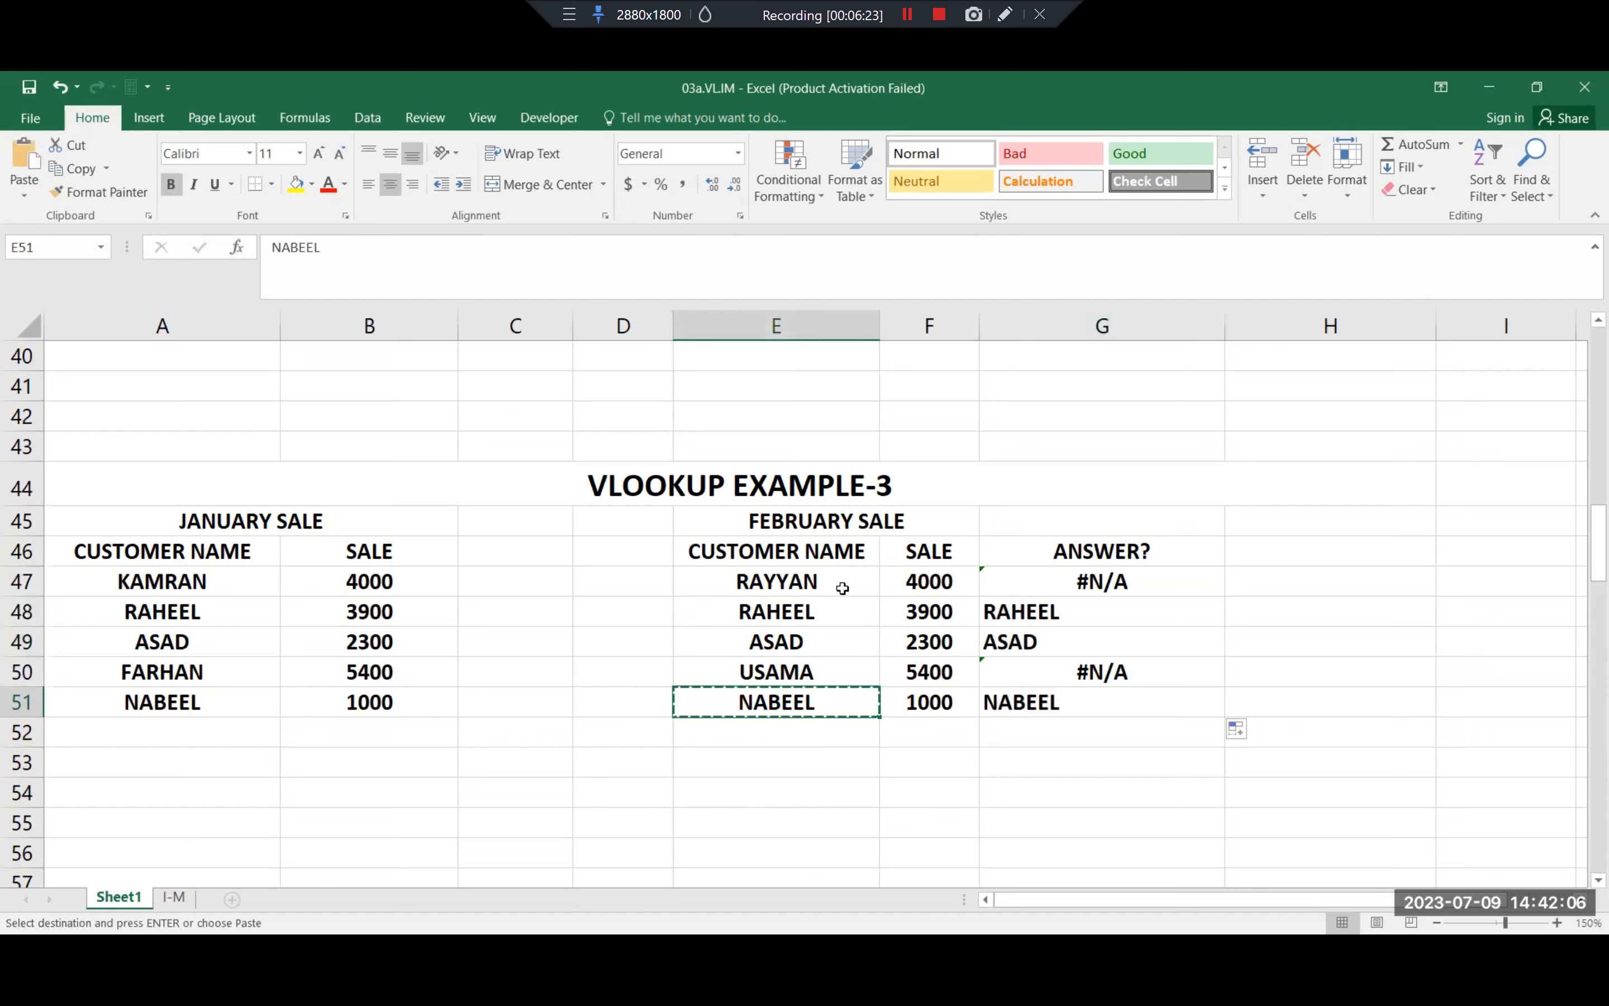
pyautogui.click(840, 583)
pyautogui.hotkey('ctrl', 'v')
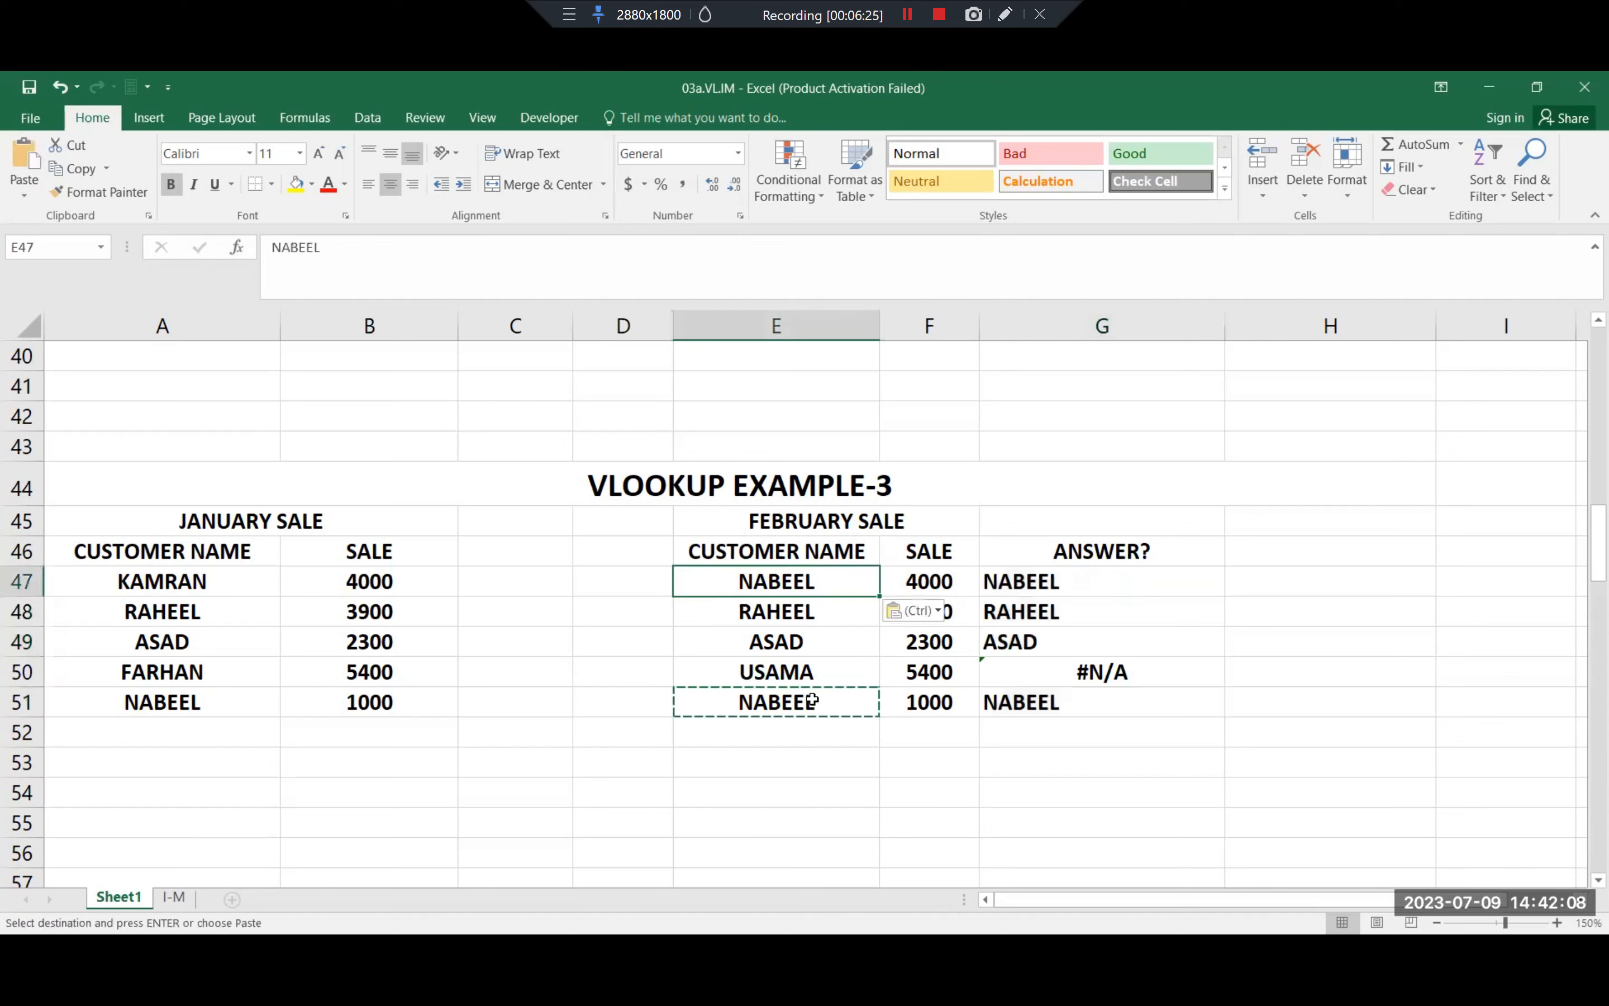
pyautogui.click(819, 691)
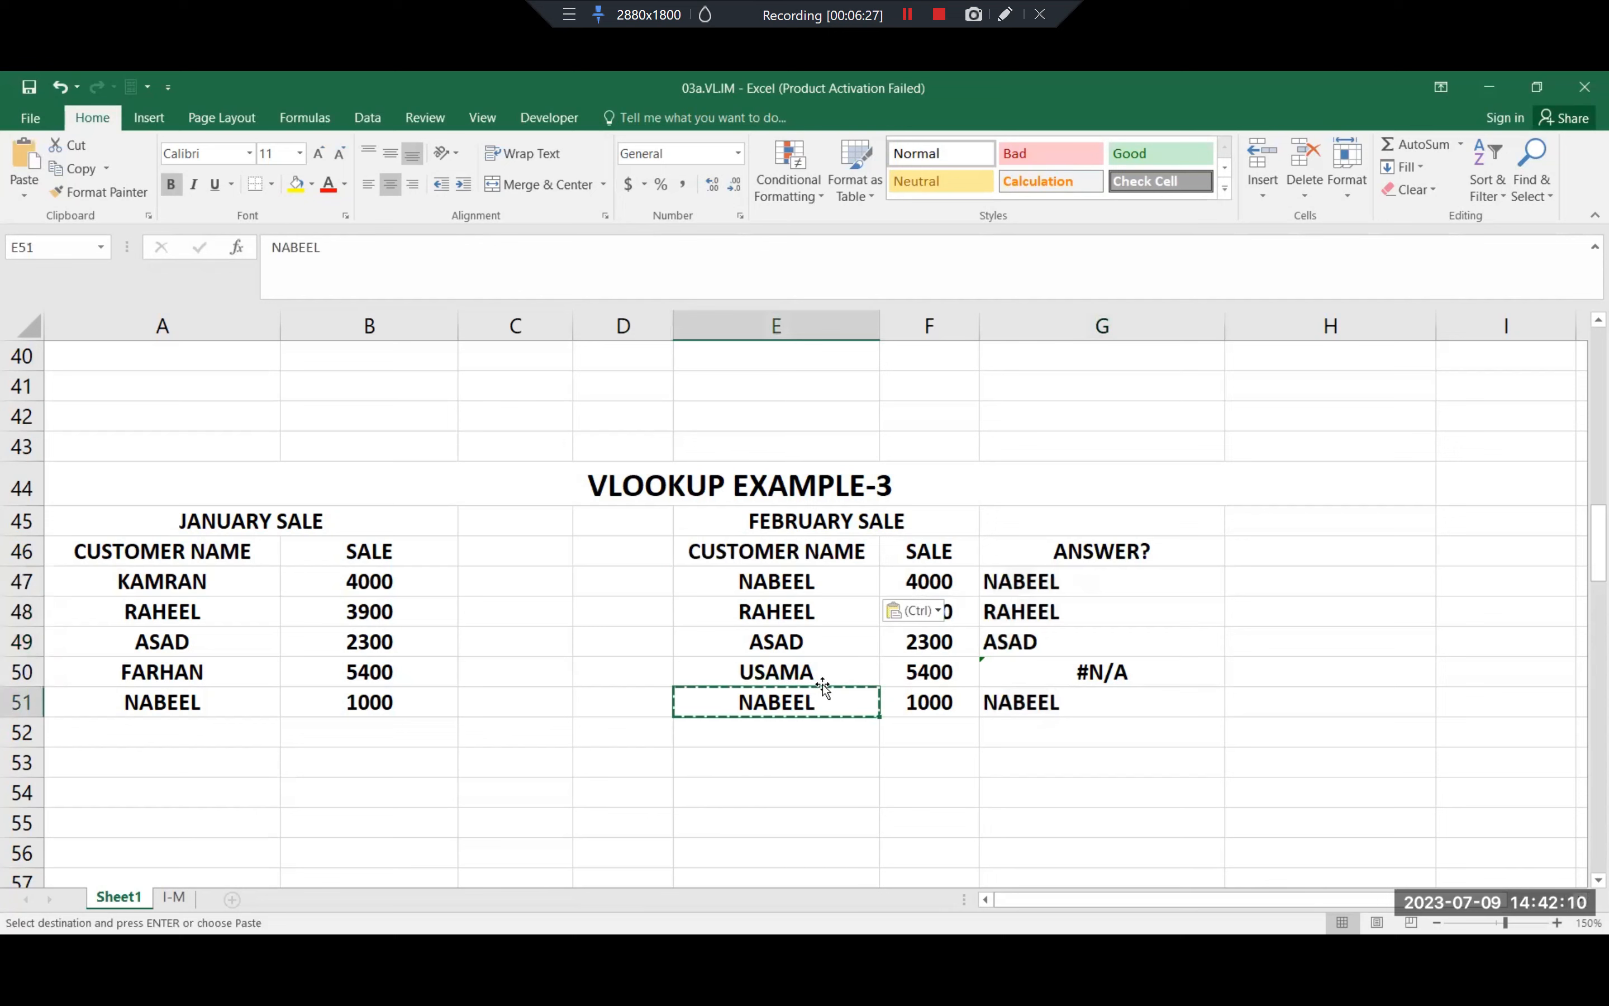
pyautogui.press('Escape')
pyautogui.write('RAYYAN')
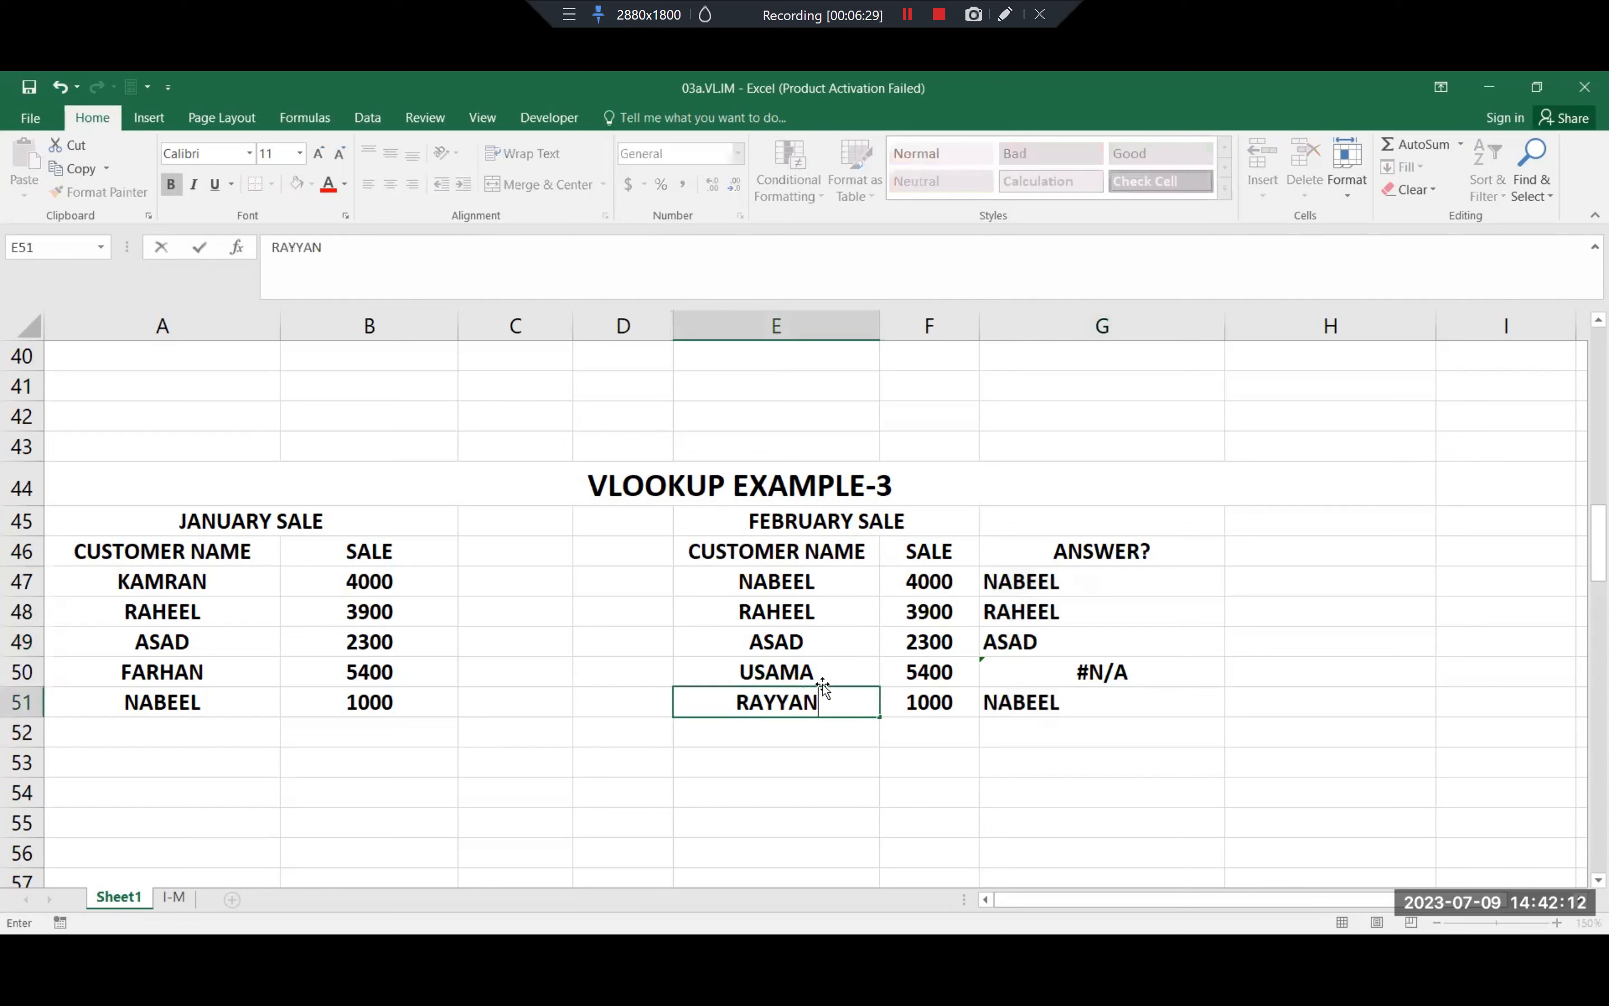
pyautogui.press('Return')
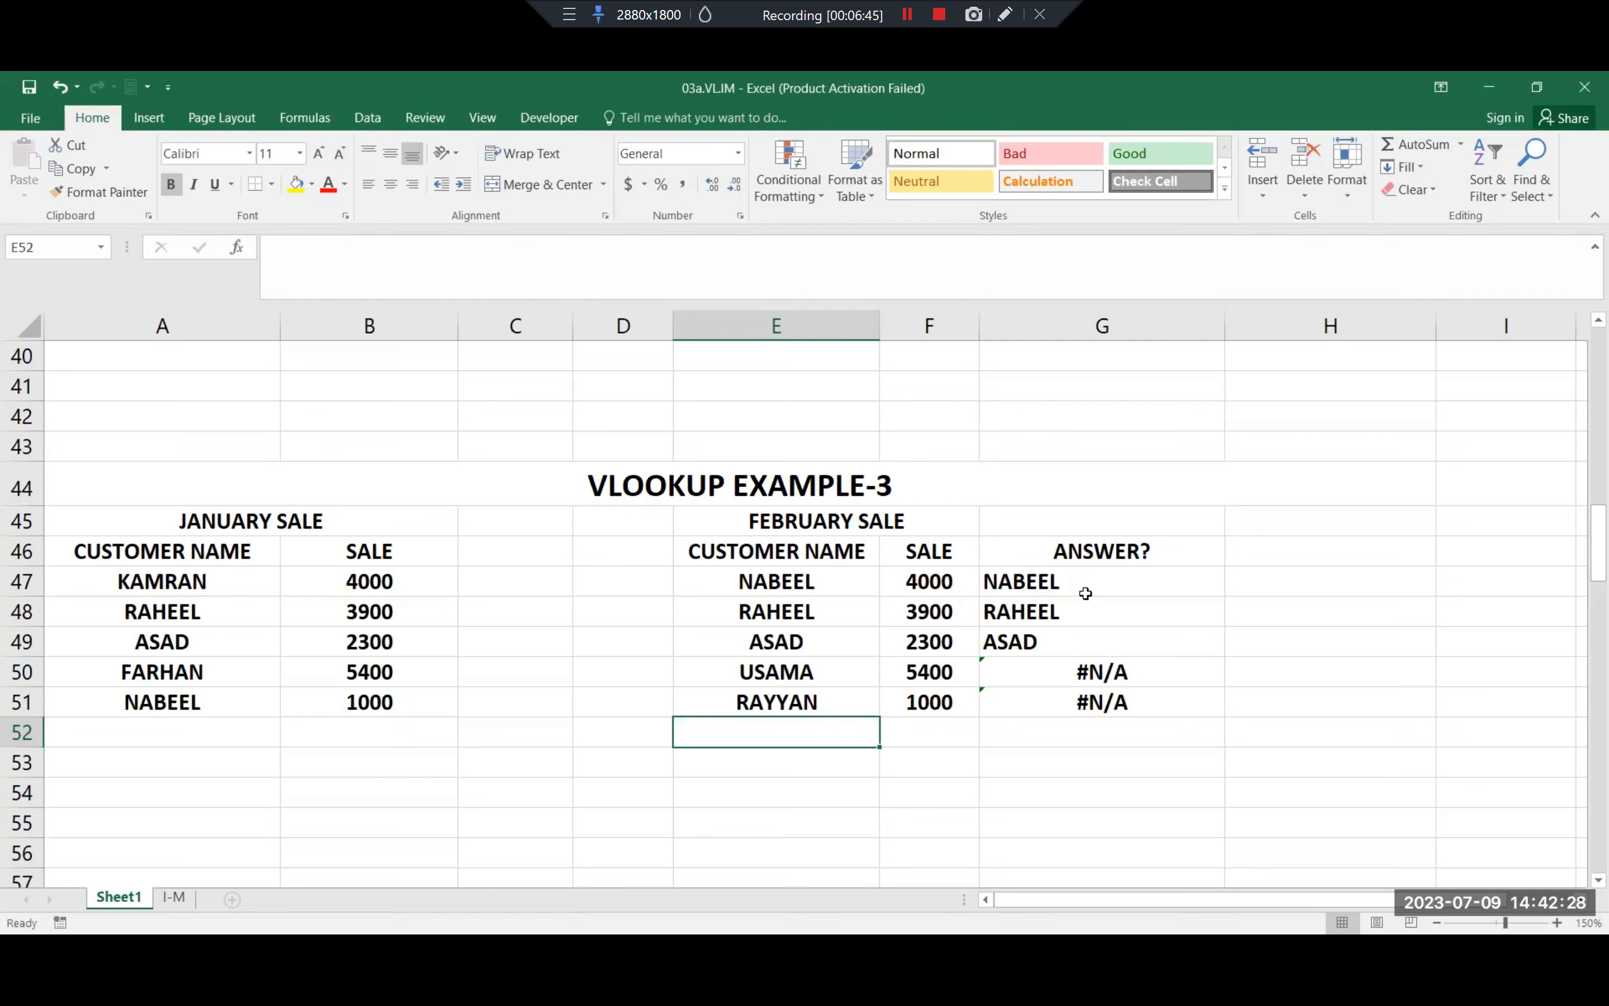
# Step: Undo both customer name changes in E51 and E47
pyautogui.hotkey('ctrl', 'z')
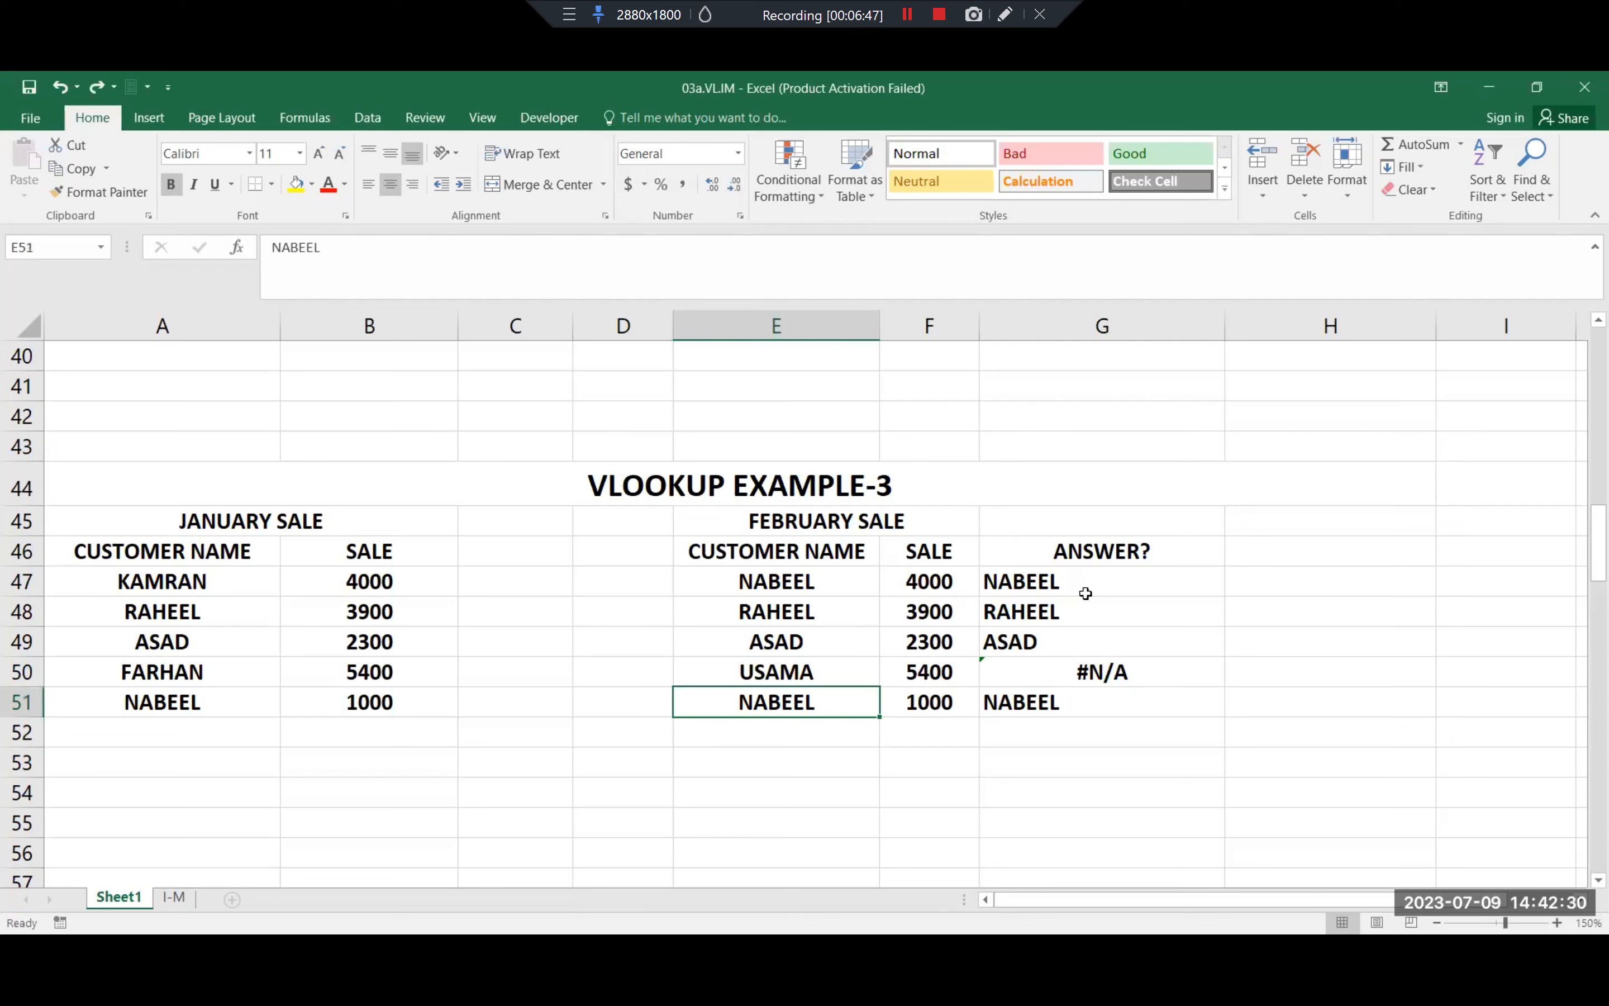
pyautogui.hotkey('ctrl', 'z')
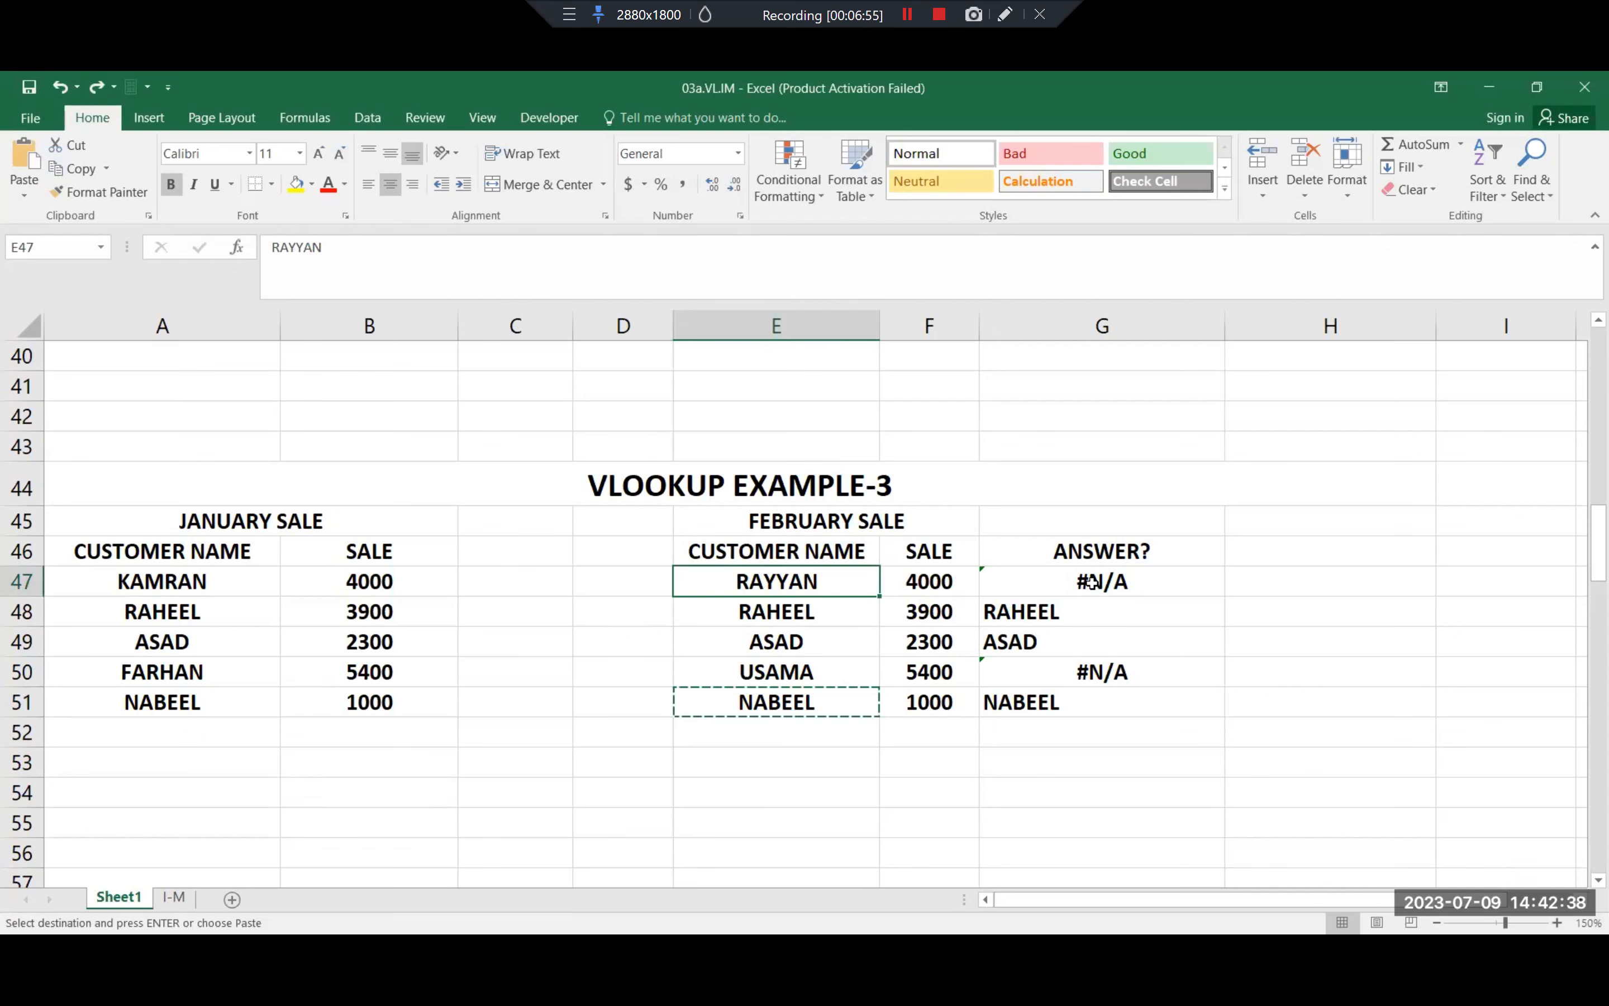
# Step: Examine the VLOOKUP formula in G47, its lookup value and table array, against VLOOKUP Examples 1 and 2, leaving the formula as it is
pyautogui.click(1092, 582)
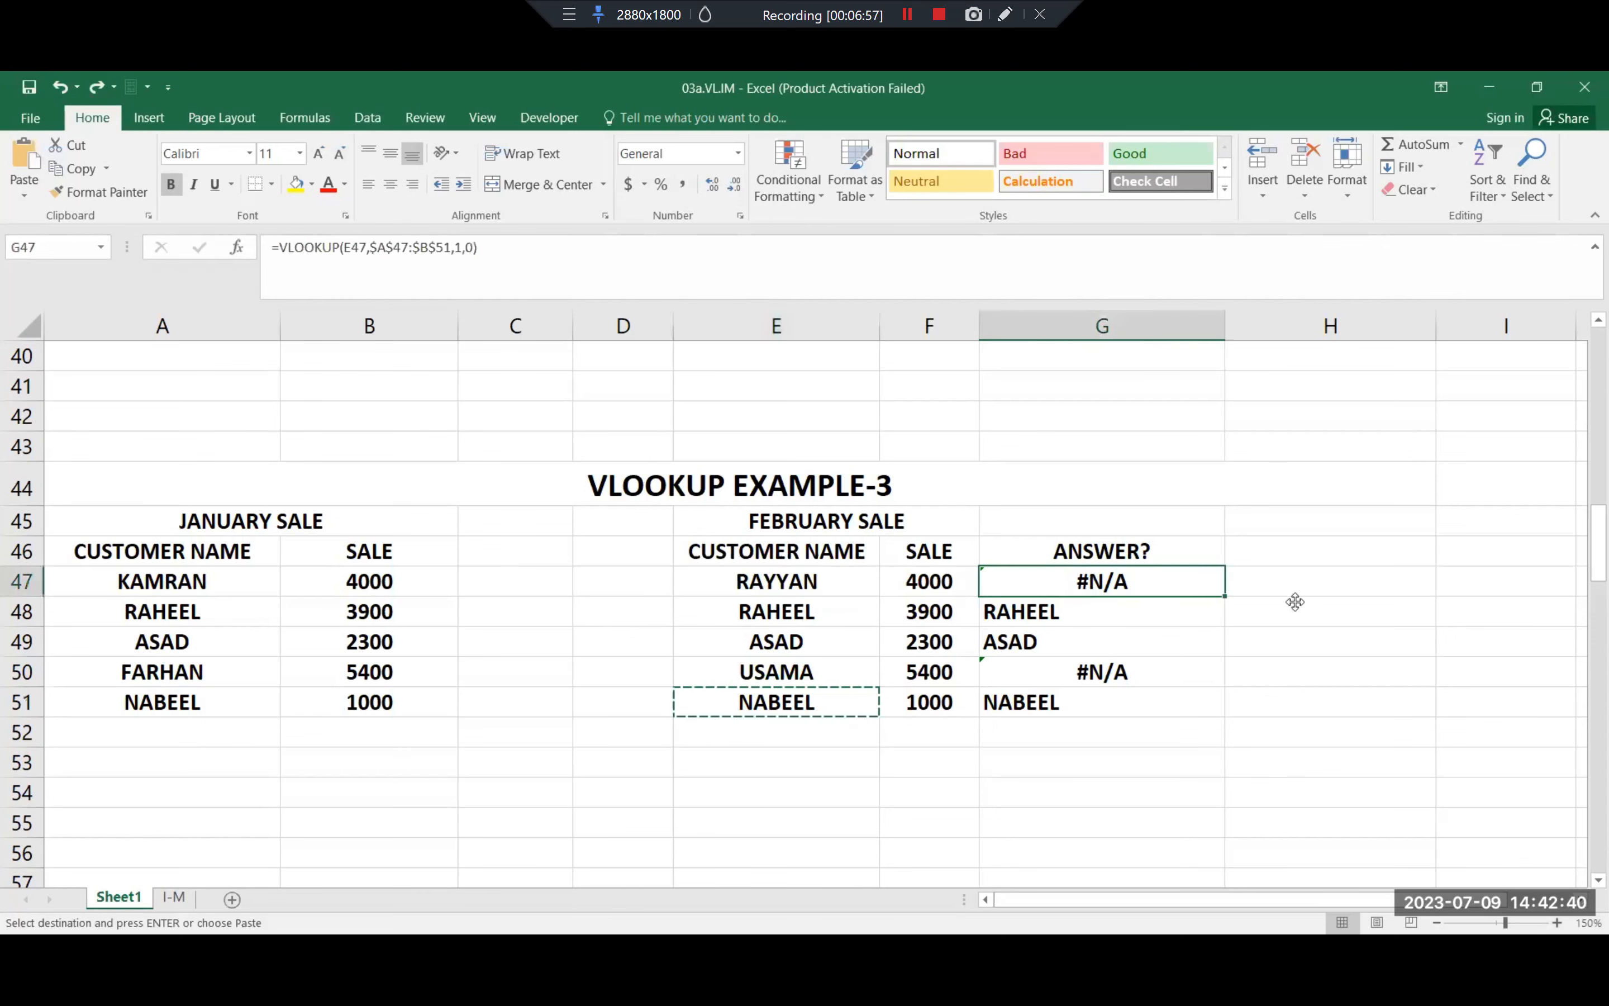
pyautogui.press('F2')
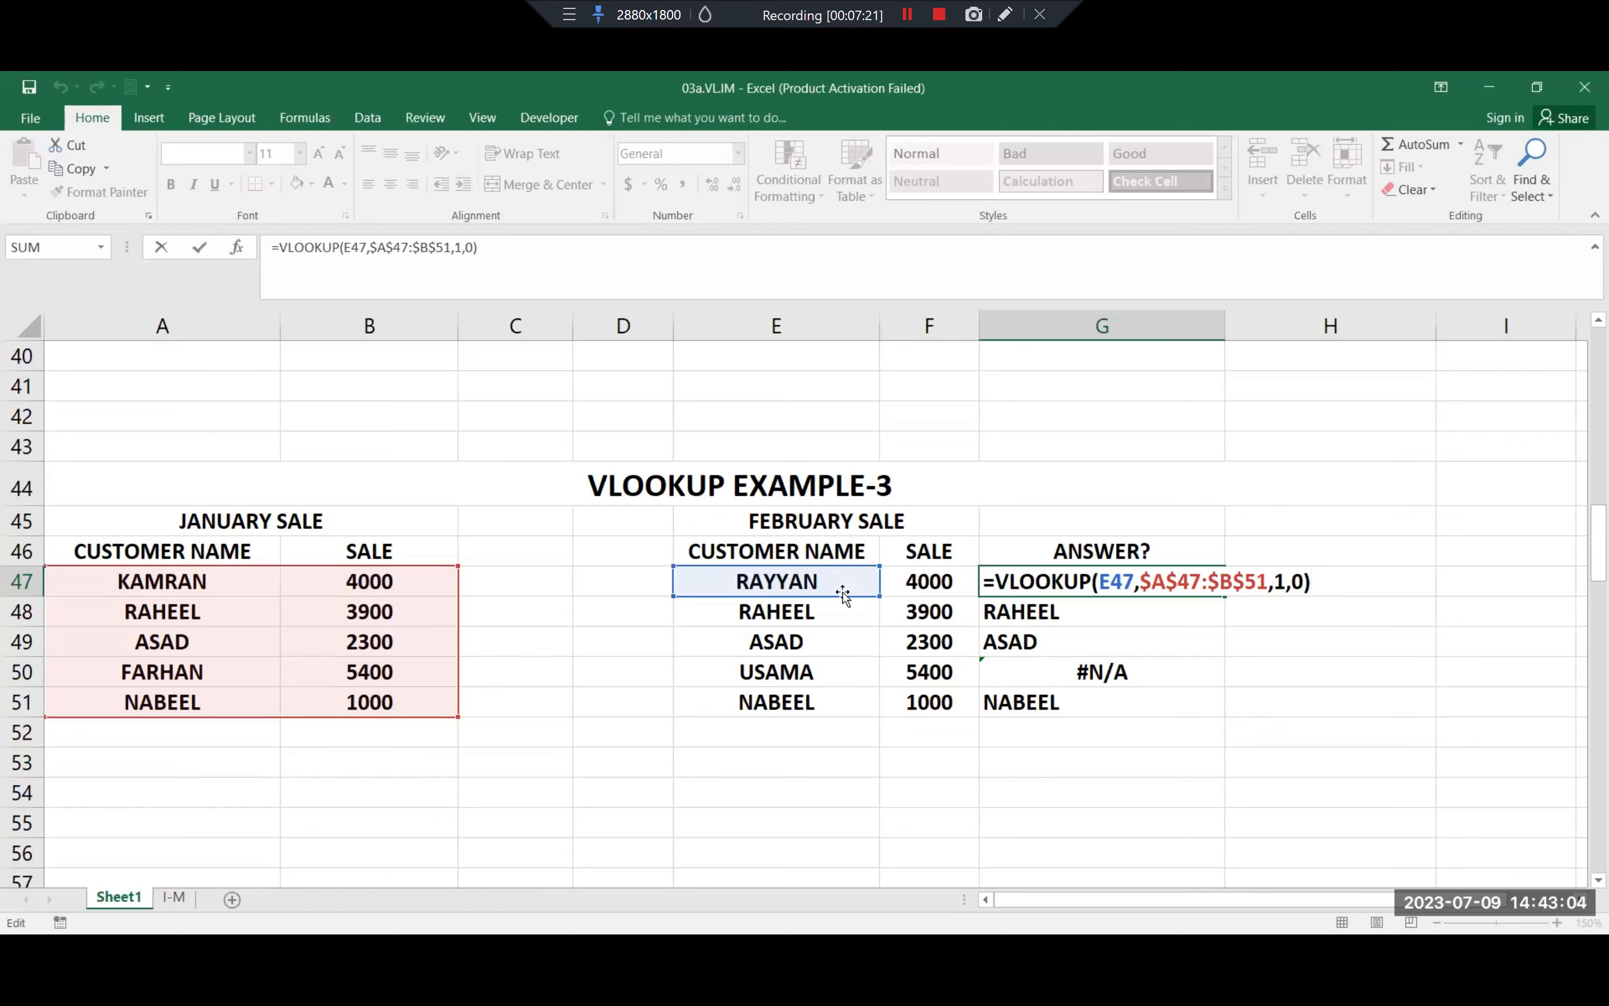
pyautogui.click(1106, 586)
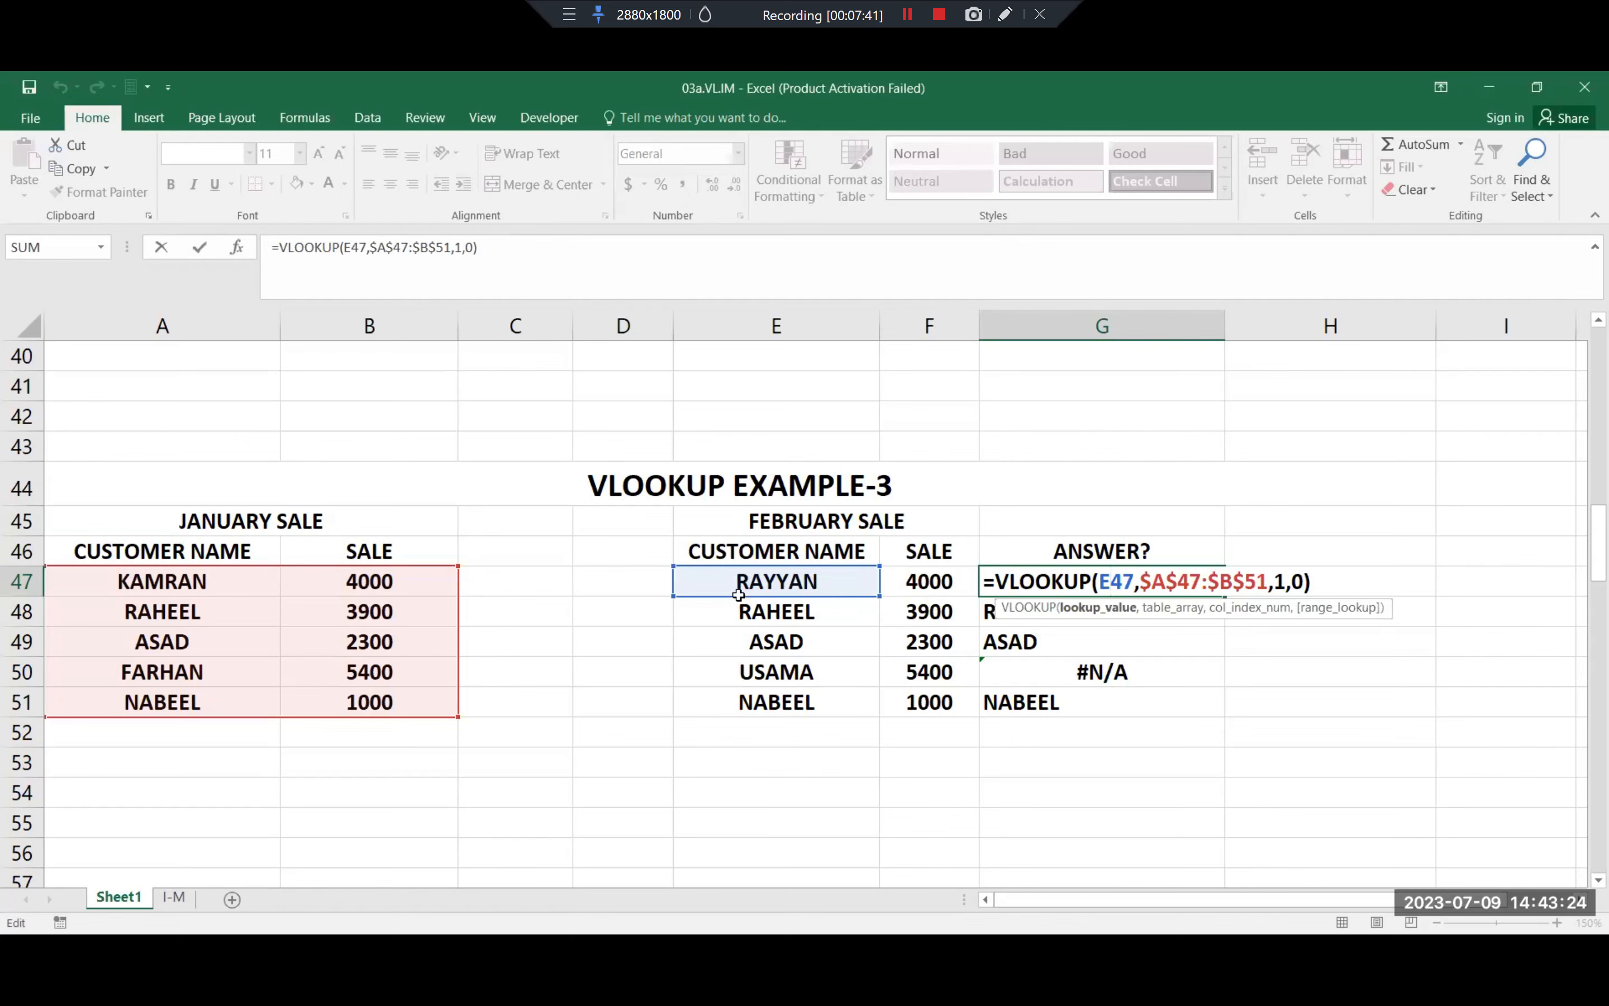
pyautogui.scroll(1, 738, 595)
pyautogui.scroll(10, 915, 646)
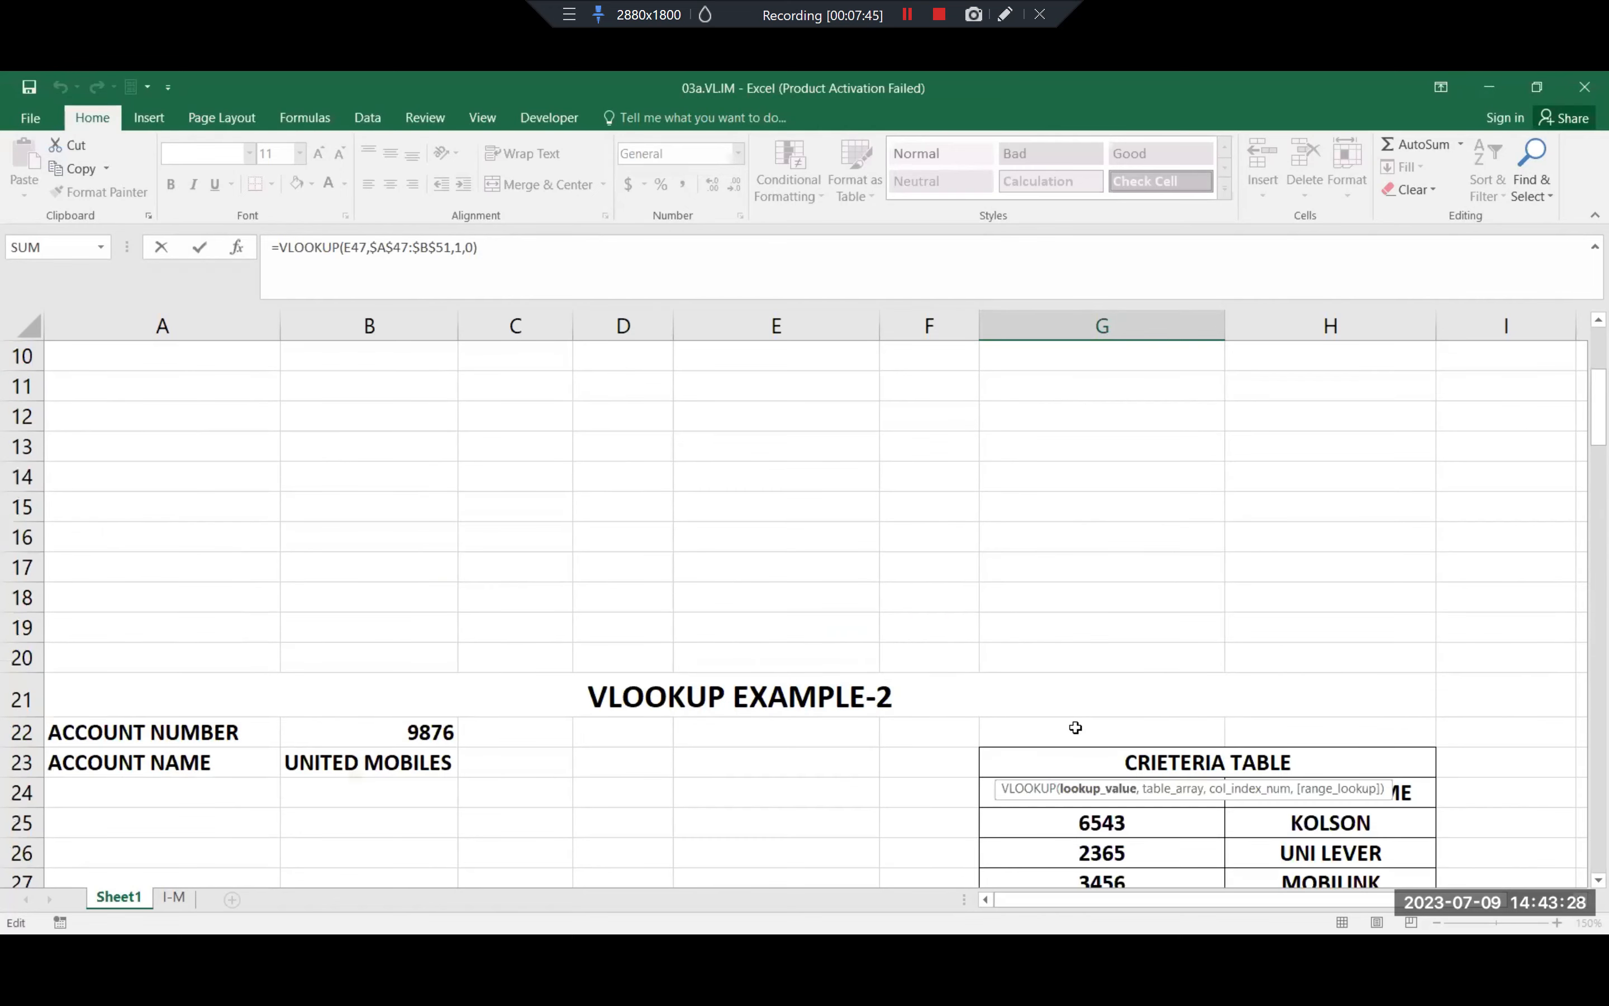
pyautogui.scroll(3, 1075, 727)
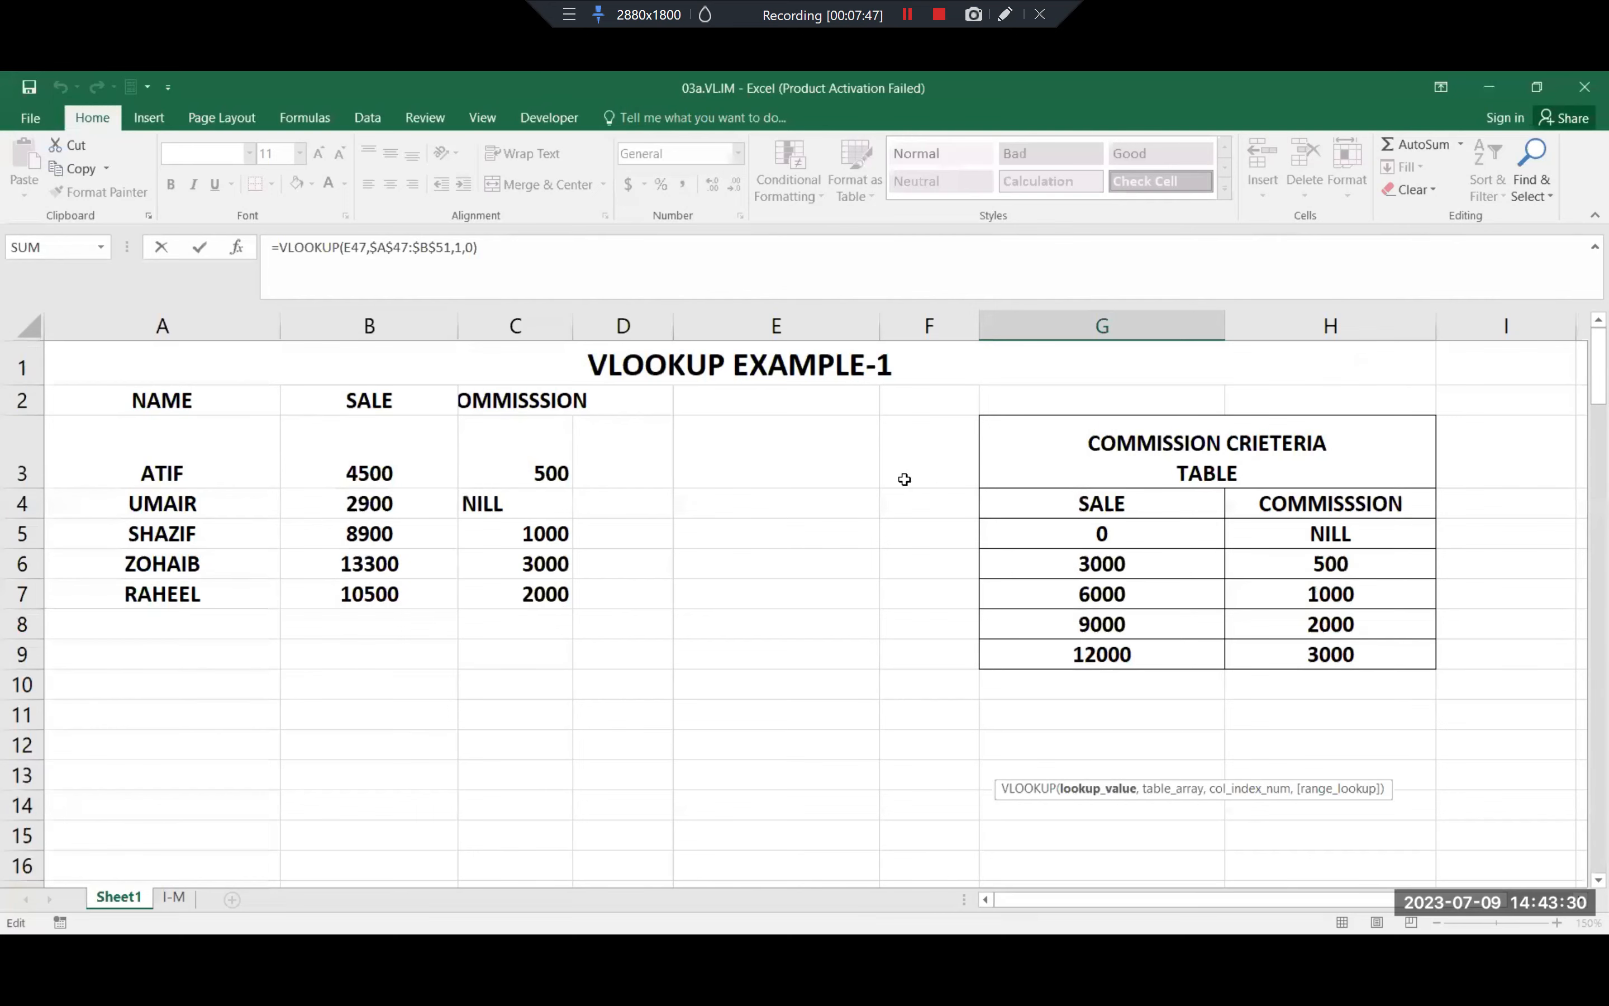
pyautogui.scroll(-9, 909, 538)
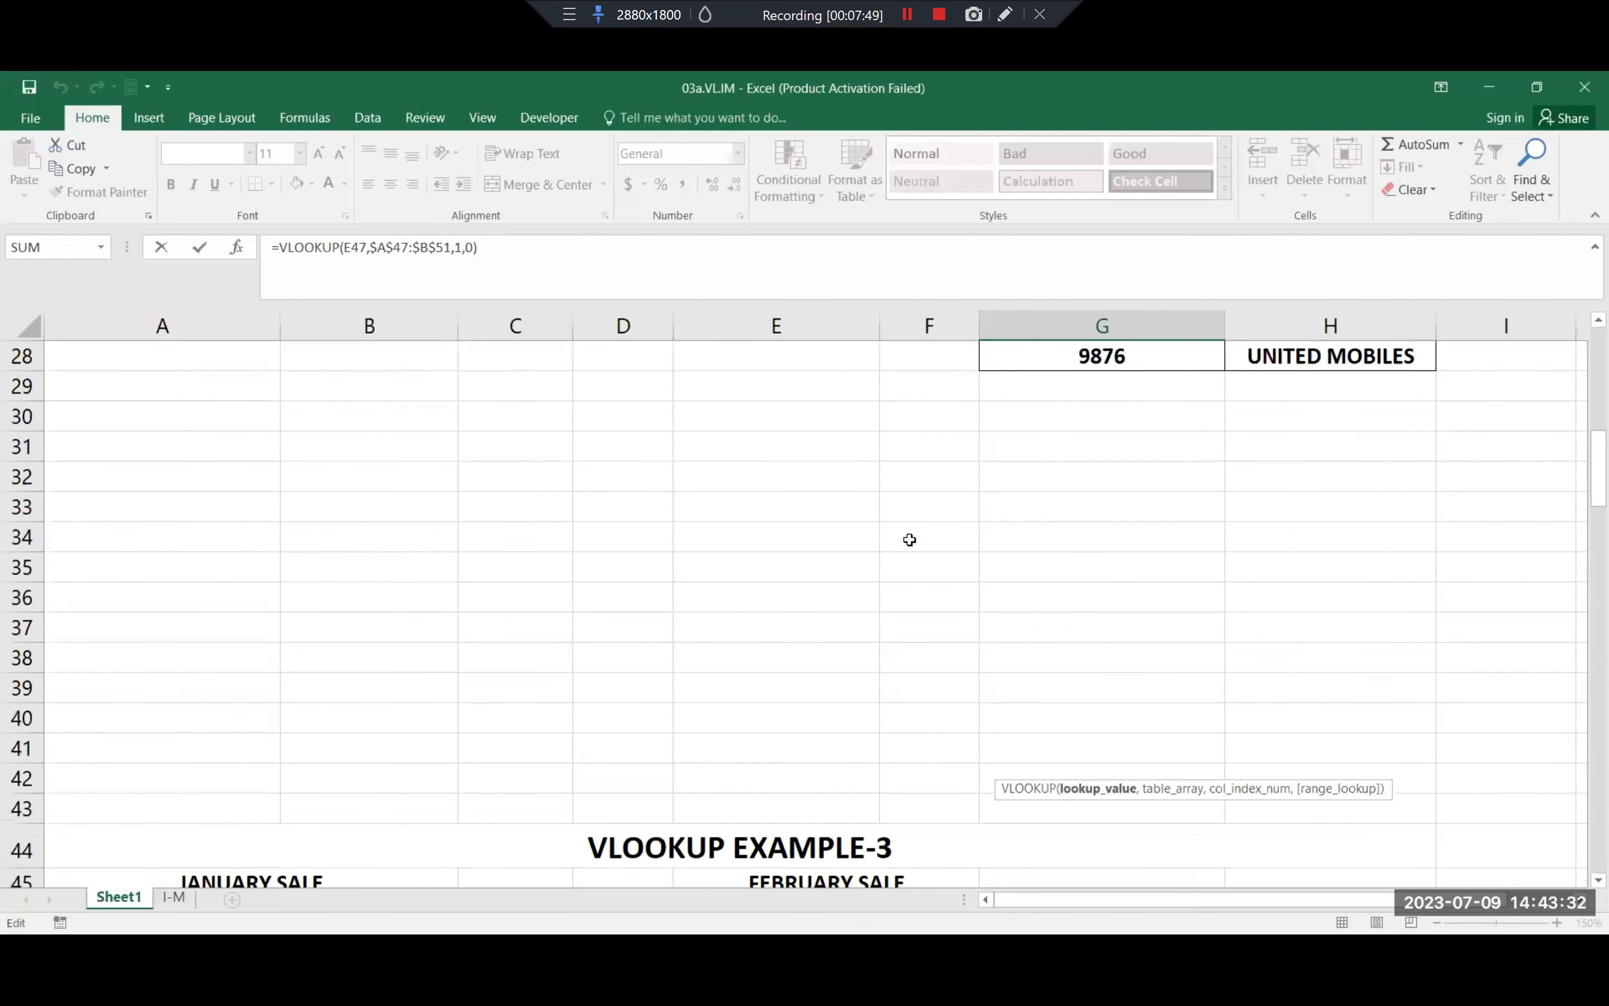
pyautogui.scroll(-5, 909, 539)
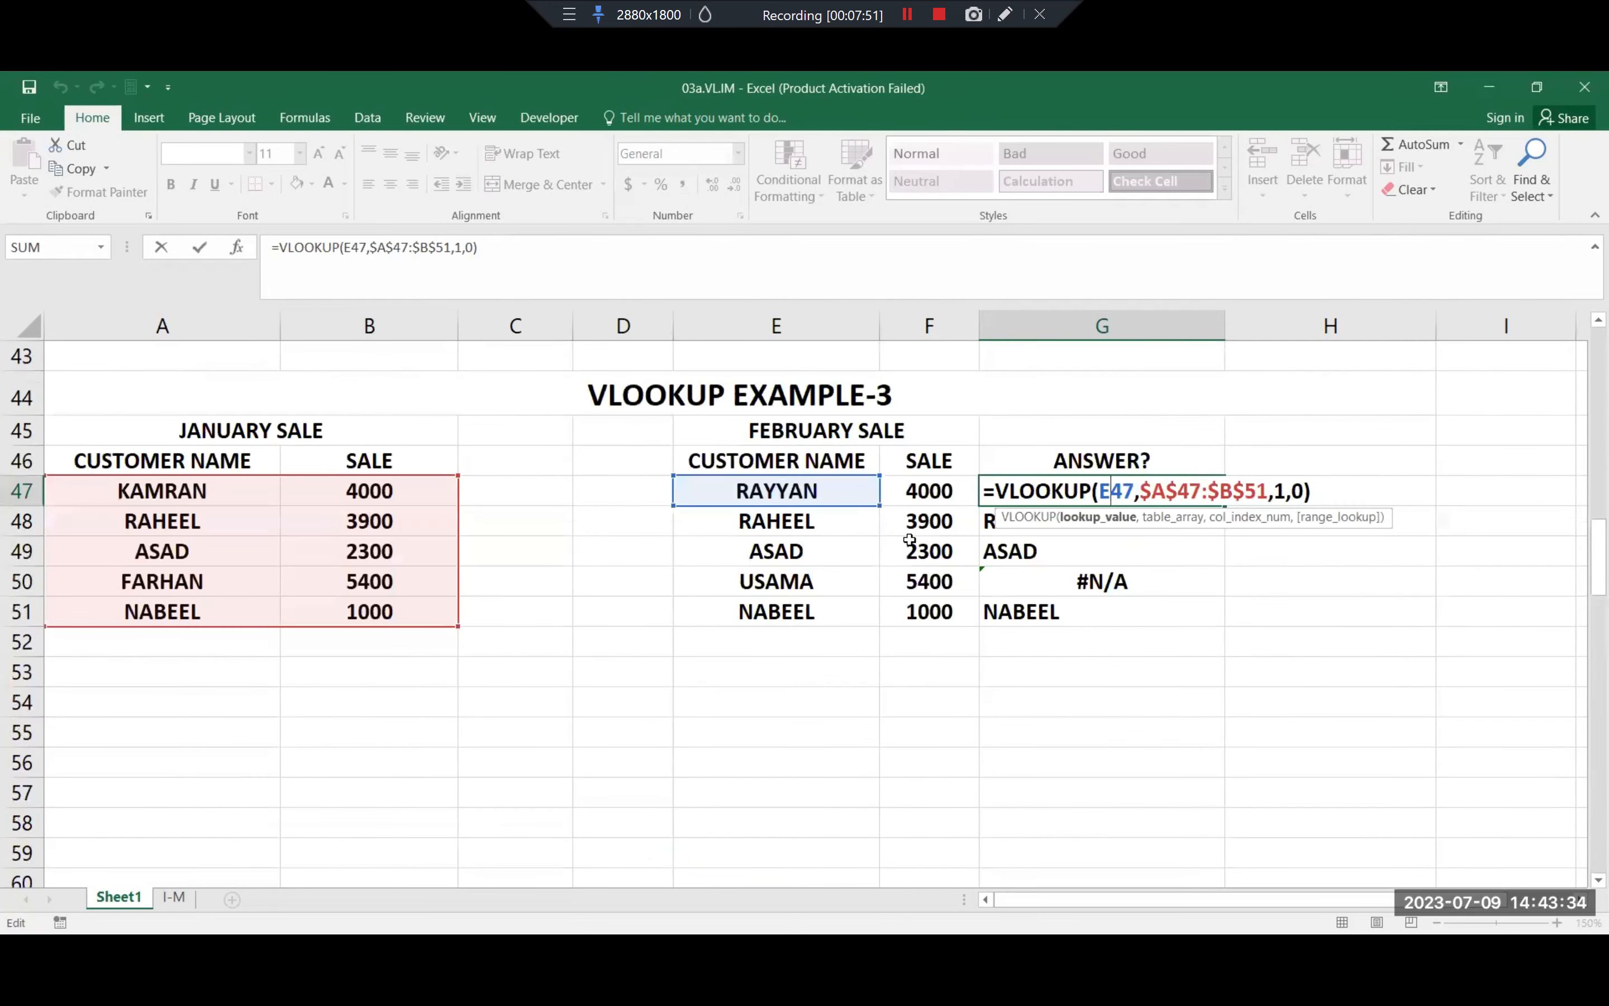
pyautogui.click(1175, 492)
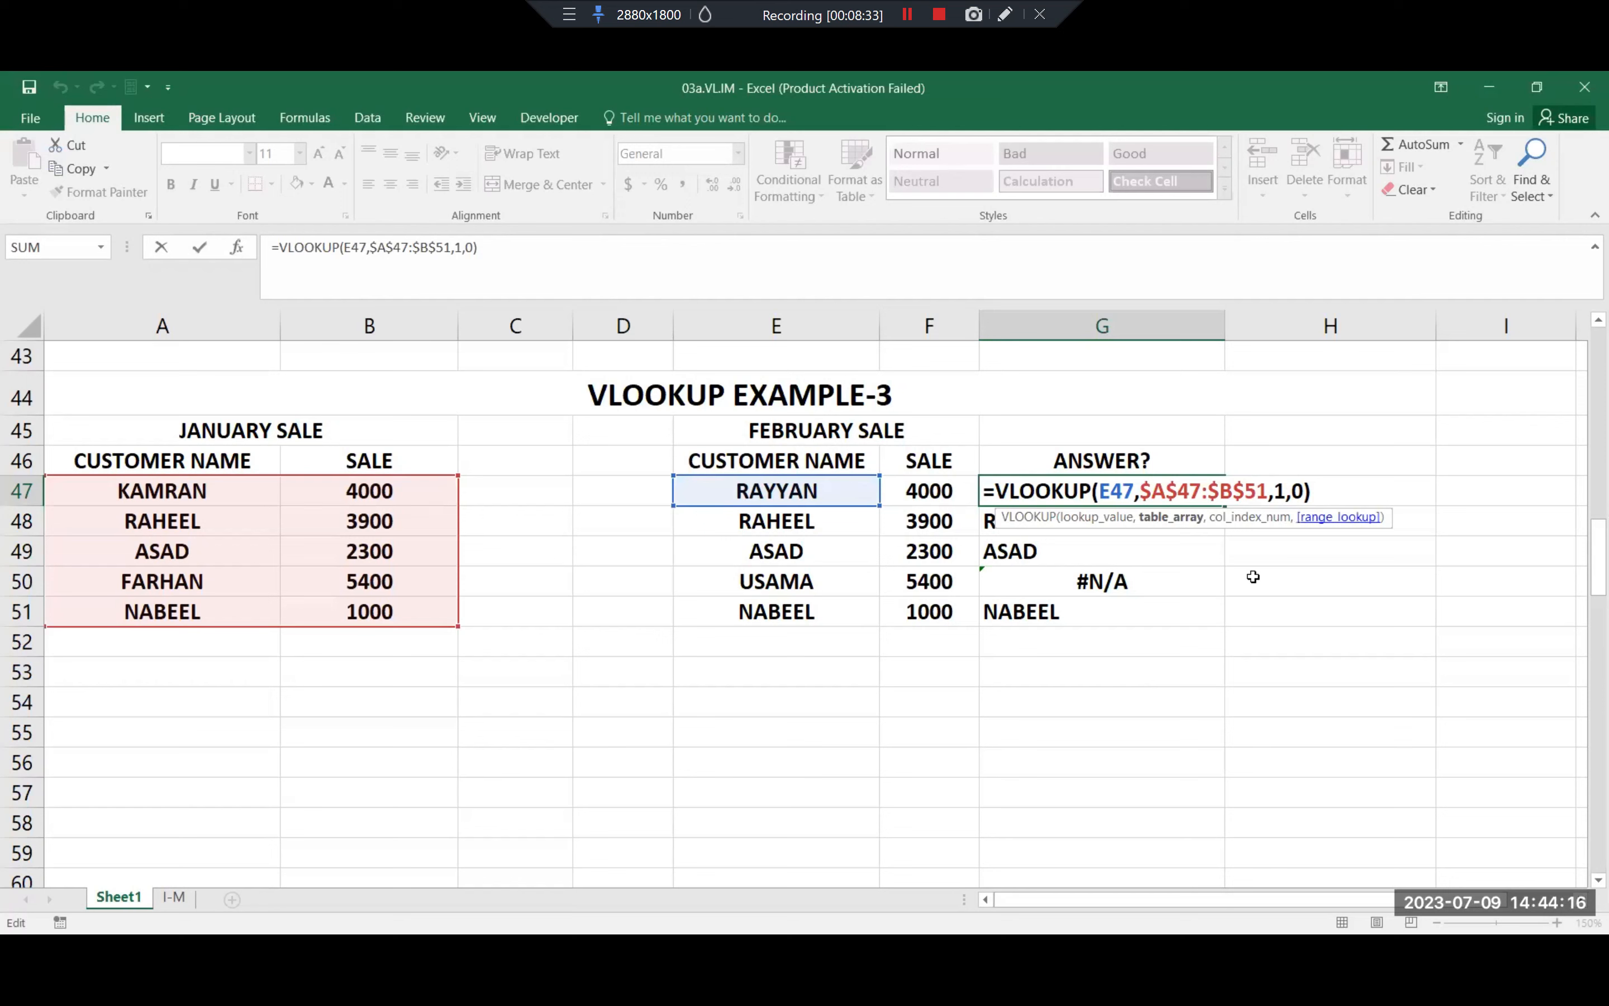
pyautogui.click(1309, 489)
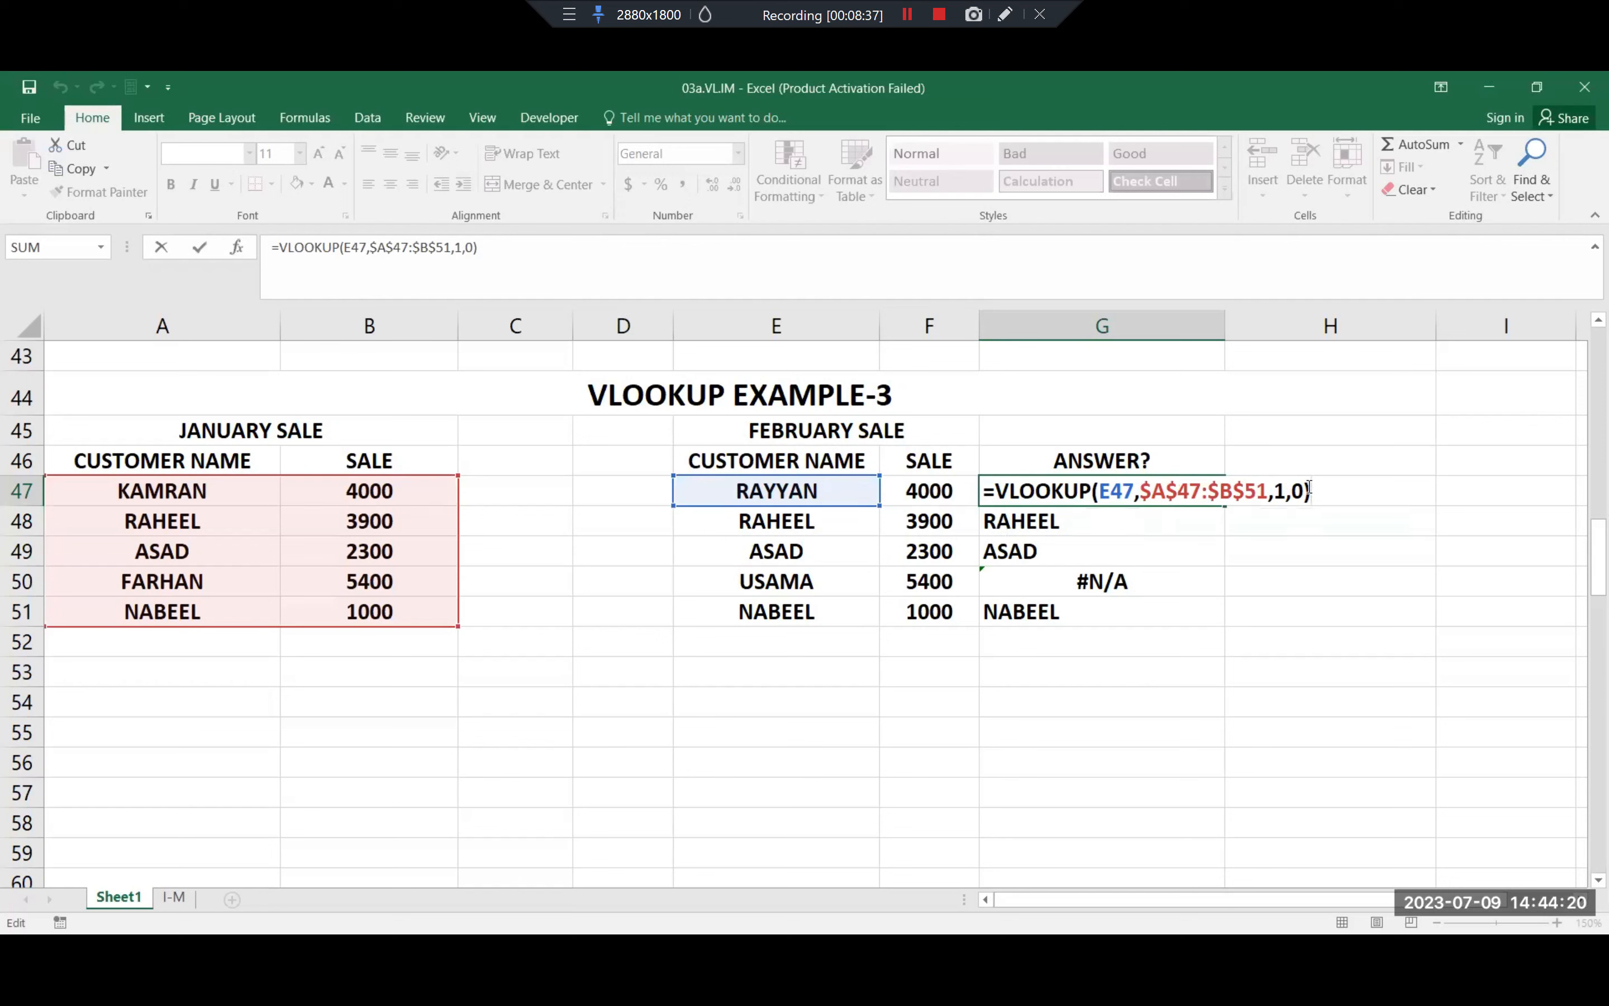
pyautogui.press('Return')
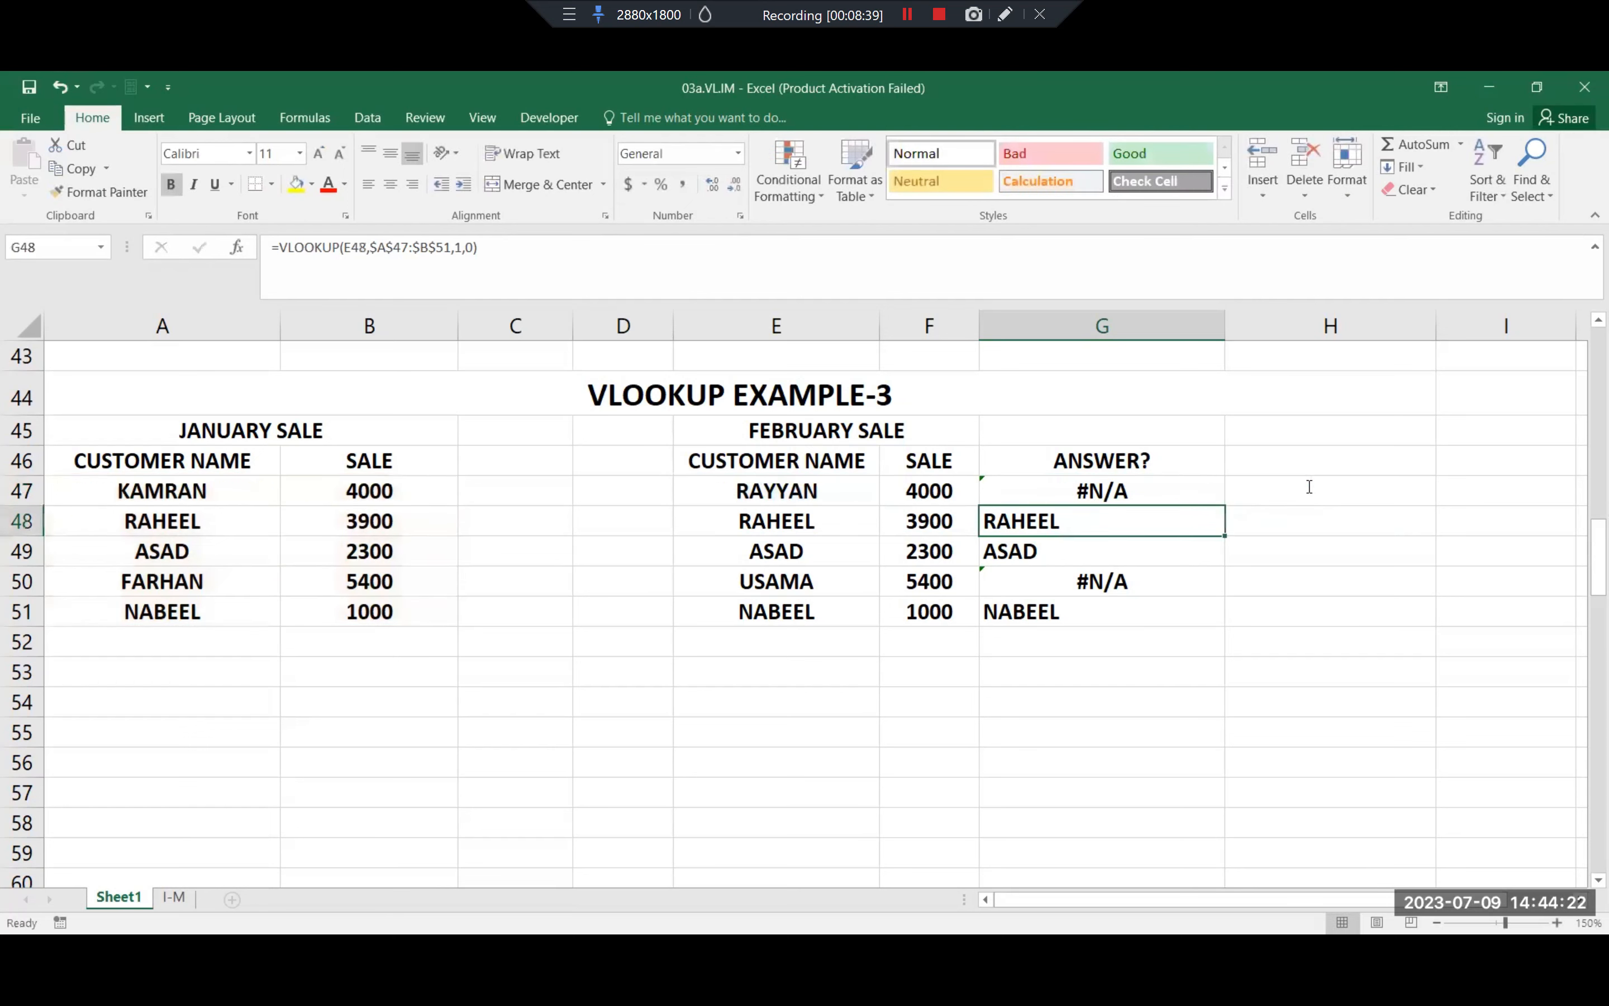